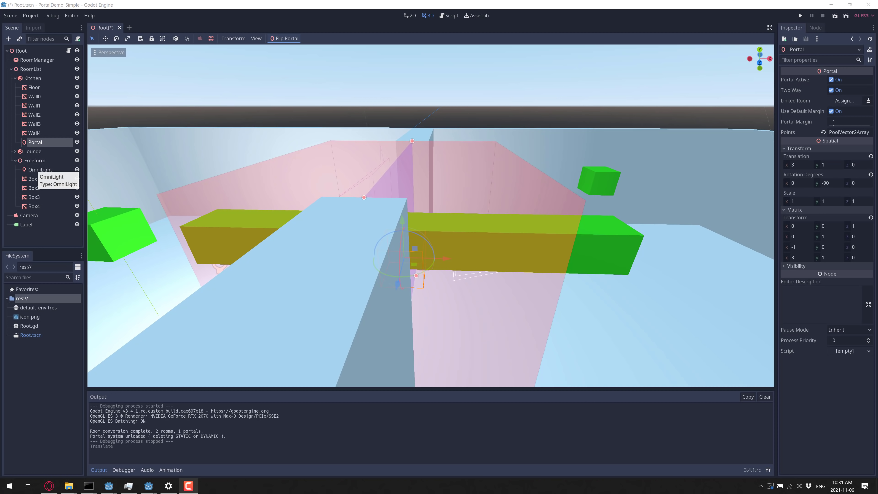
Fly the editor camera in toward the Portal joining the Kitchen and Lounge rooms
{"action": "right_click_drag", "start_coordinate": [313, 194], "coordinate": [342, 220]}
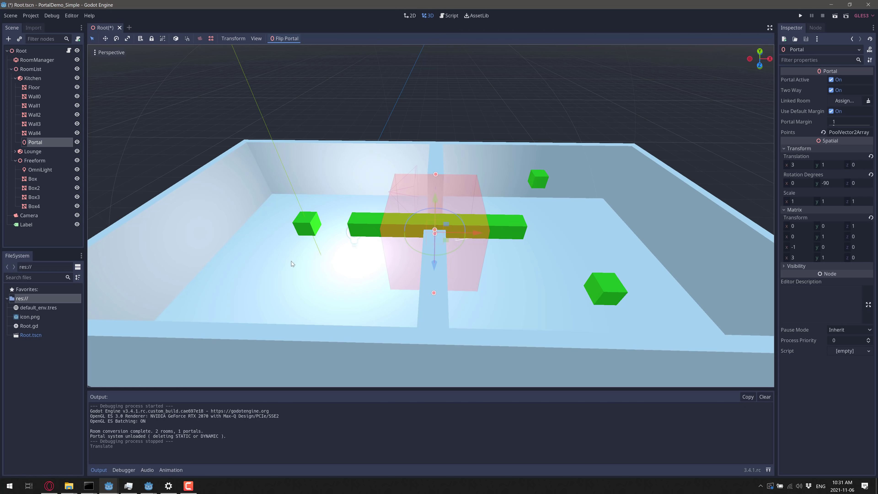
Inspect Kitchen/Floor, Lounge/Floor, Kitchen and Portal, ending on RoomManager's Partial PVS settings
{"action": "left_click", "coordinate": [267, 270]}
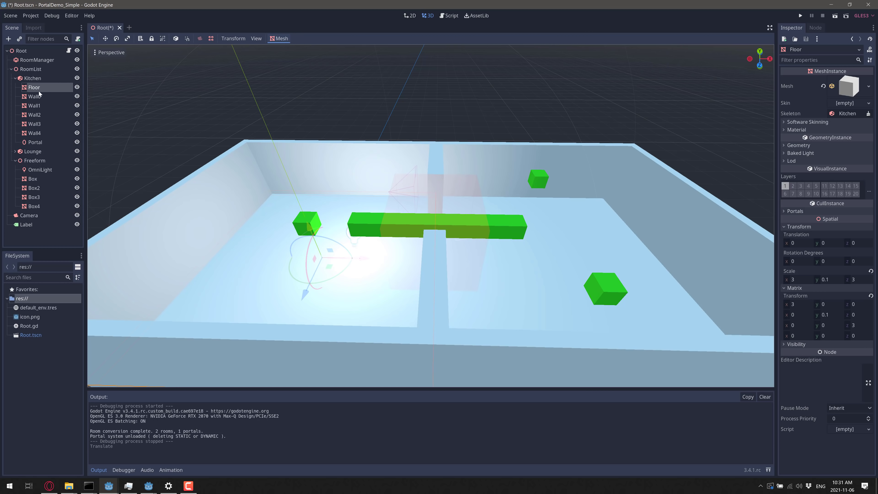
{"action": "left_click", "coordinate": [537, 273]}
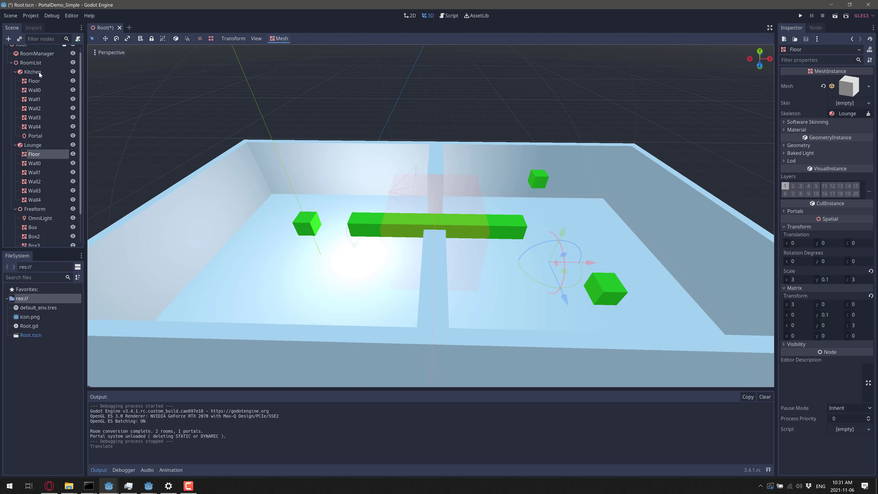
{"action": "left_click", "coordinate": [31, 72]}
{"action": "left_click", "coordinate": [35, 135]}
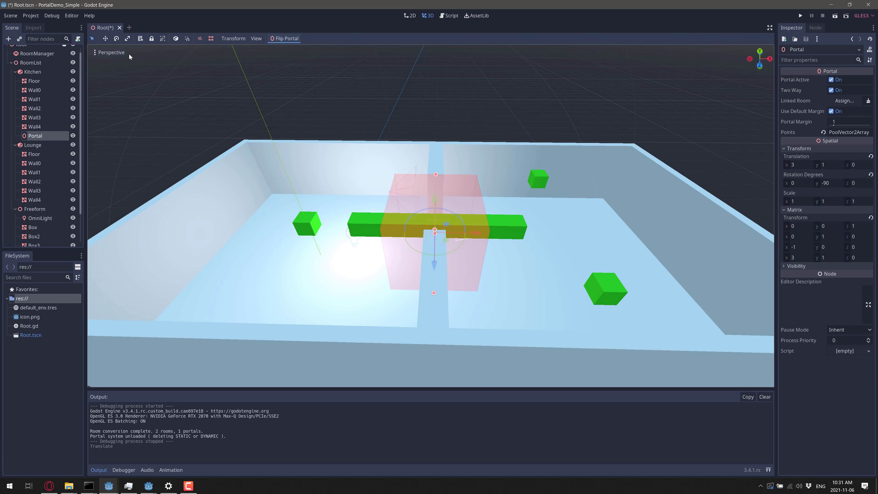
{"action": "left_click", "coordinate": [49, 55]}
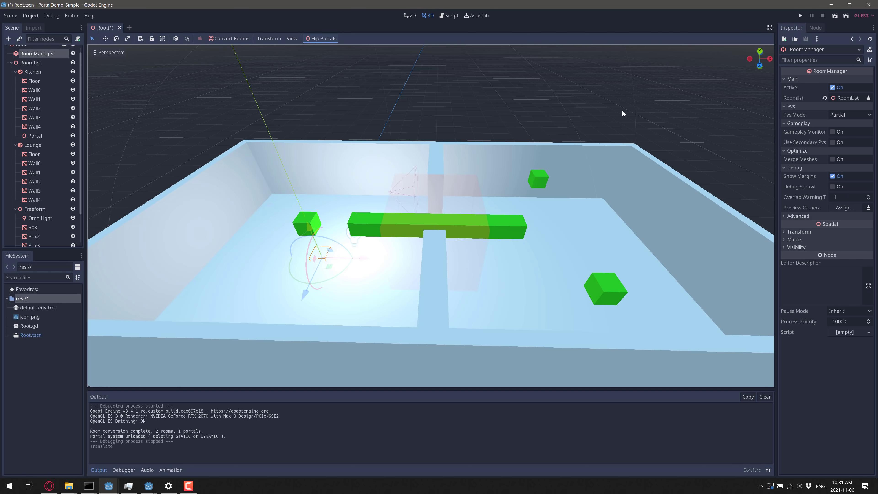
Save and run the portal demo, centre its game window, and walk up to the green box
{"action": "left_click", "coordinate": [800, 16]}
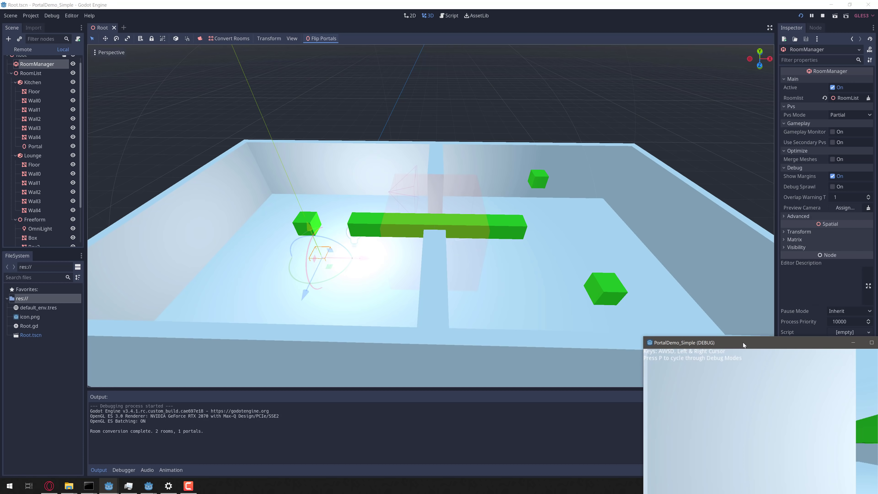
{"action": "left_click_drag", "start_coordinate": [743, 342], "coordinate": [374, 123]}
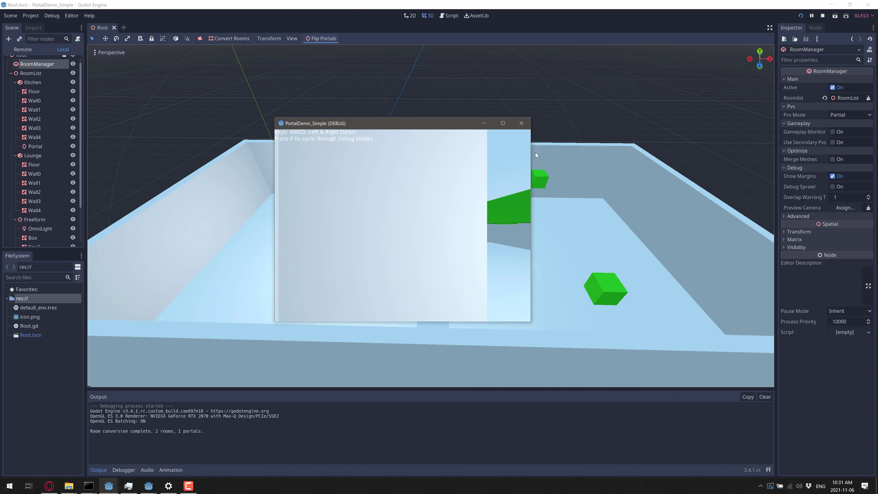
{"action": "key", "text": "Right"}
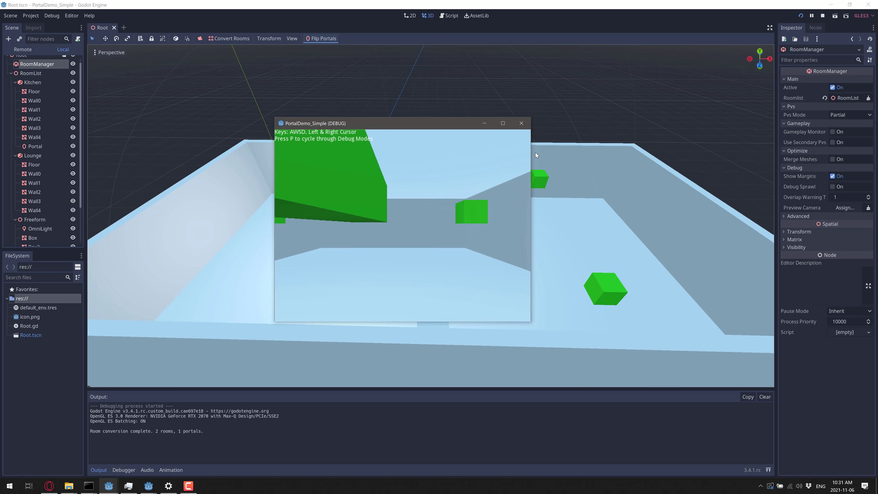
{"action": "key", "text": "Left"}
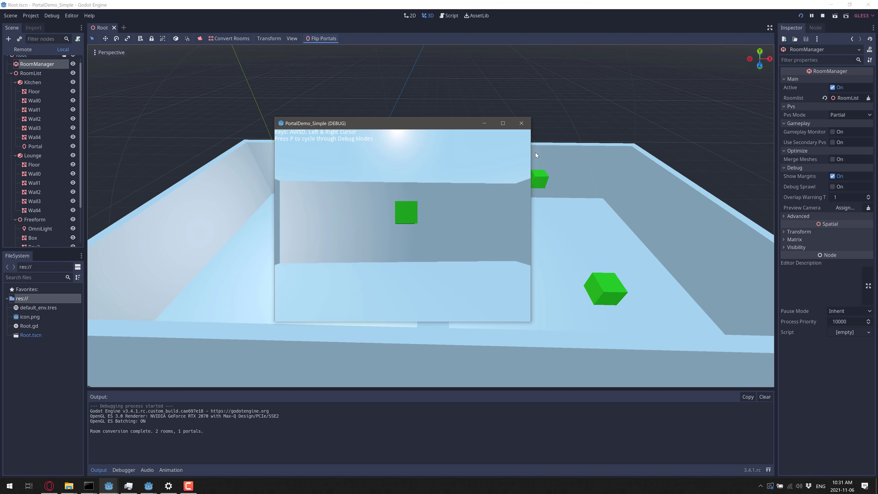
{"action": "key", "text": "w"}
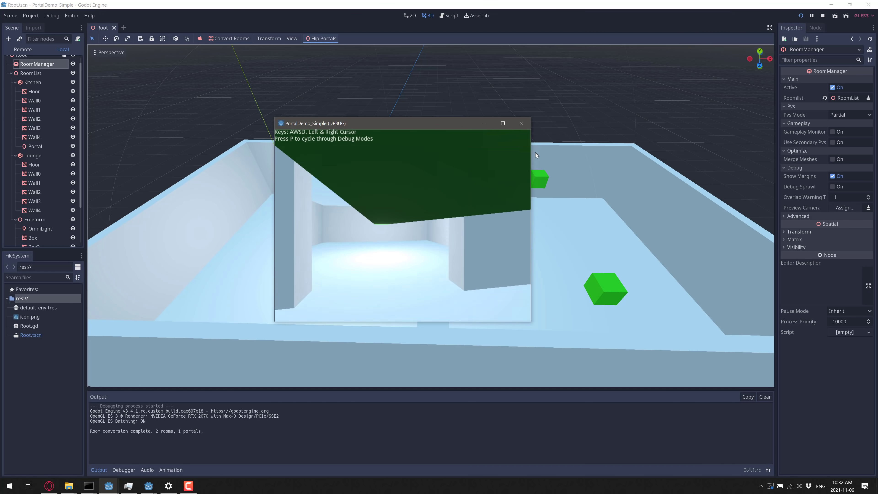
{"action": "key", "text": "s"}
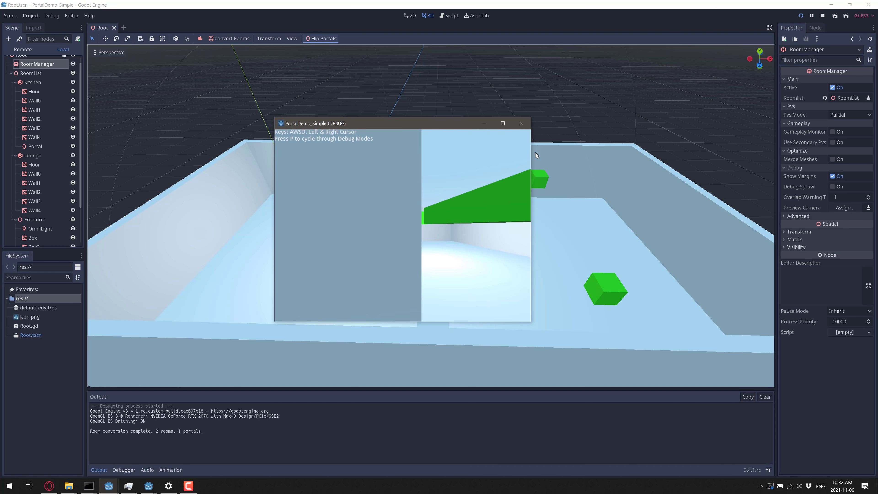
Switch the running demo to its portal debug view and walk past the corridor corner pillar
{"action": "key", "text": "p"}
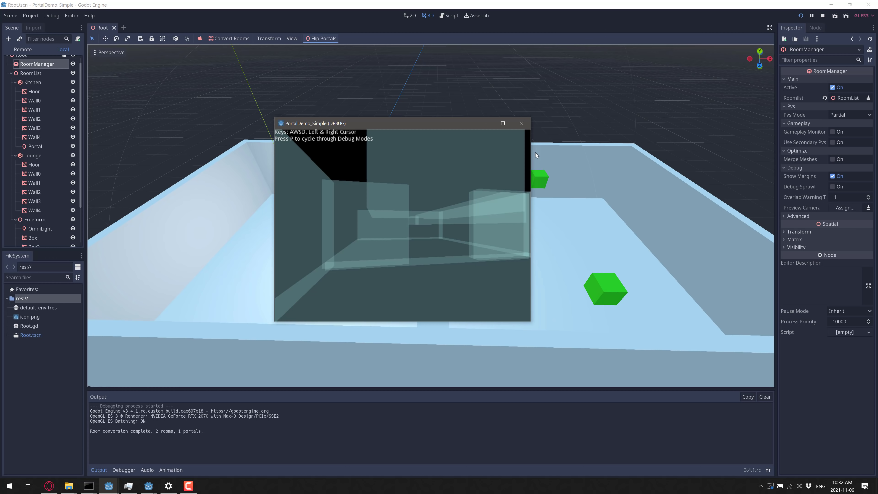
{"action": "key", "text": "Right"}
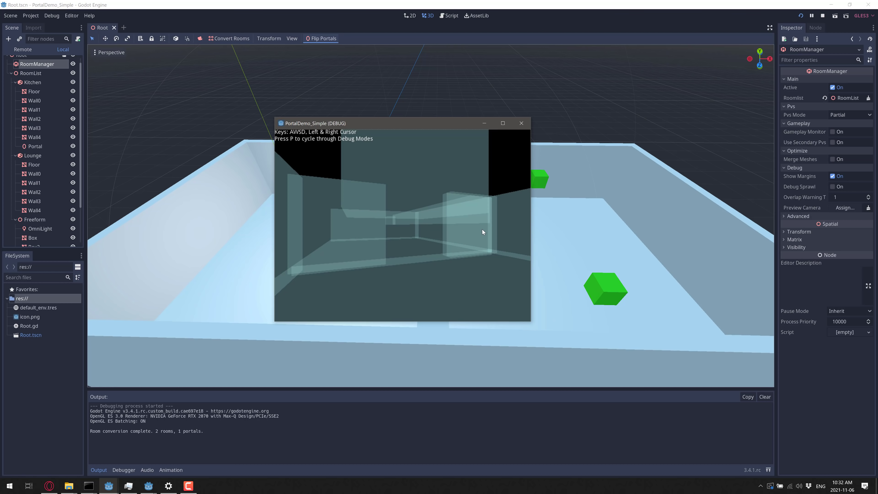
{"action": "key", "text": "Left"}
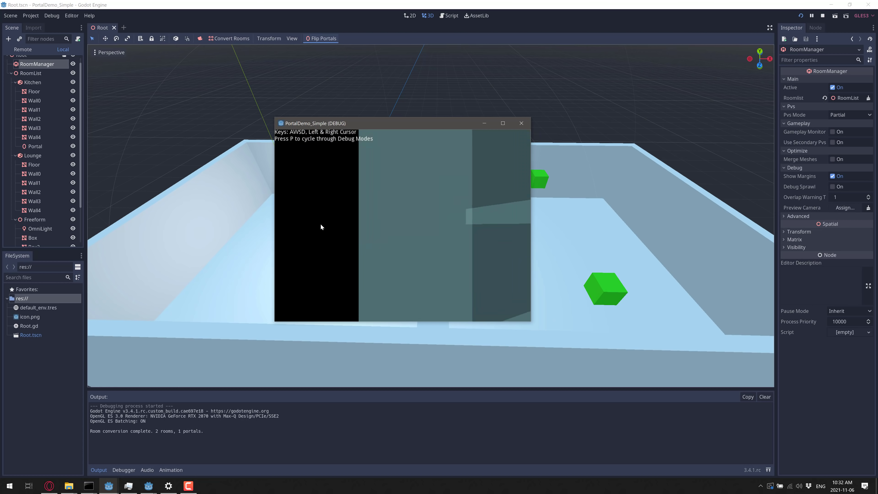
{"action": "key", "text": "Right"}
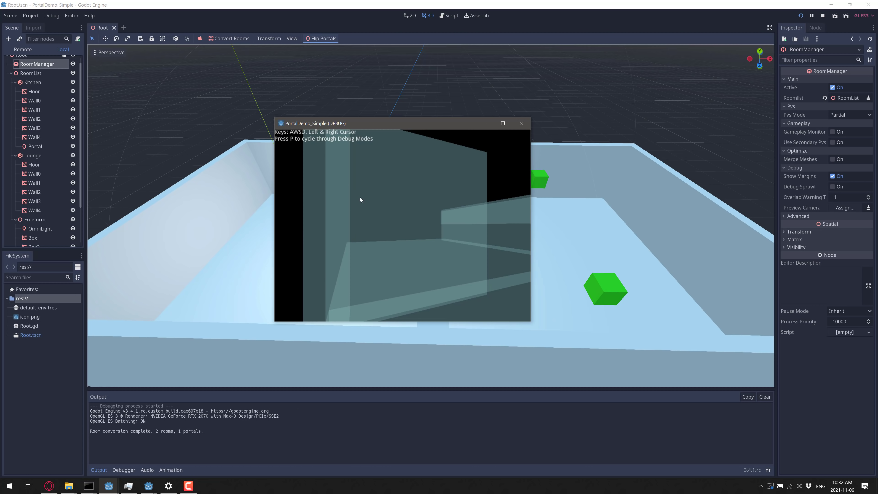
{"action": "key", "text": "w"}
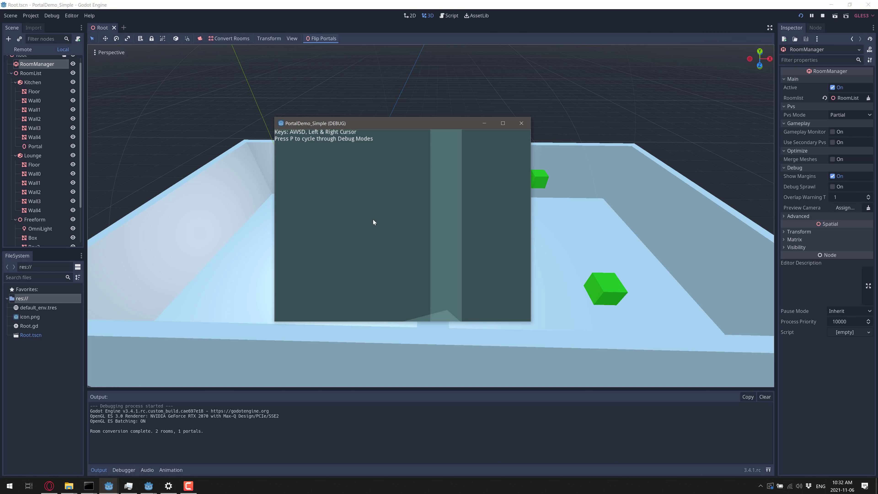
{"action": "key", "text": "s"}
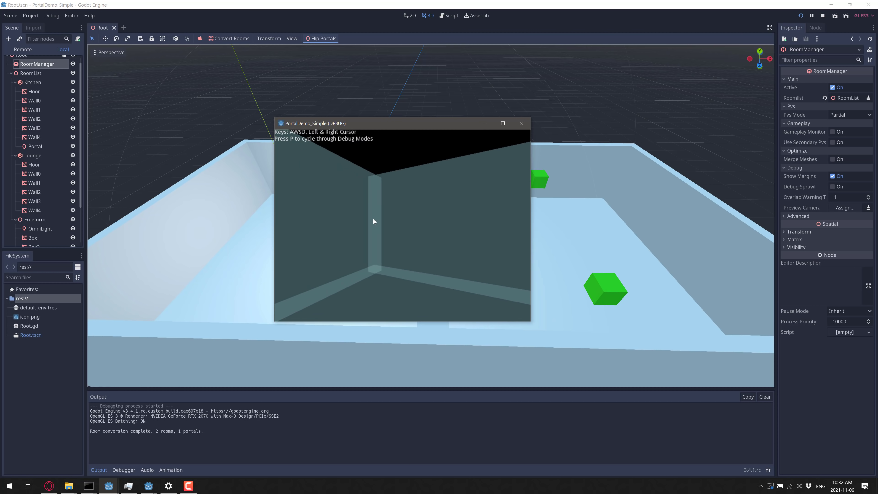
{"action": "key", "text": "Right"}
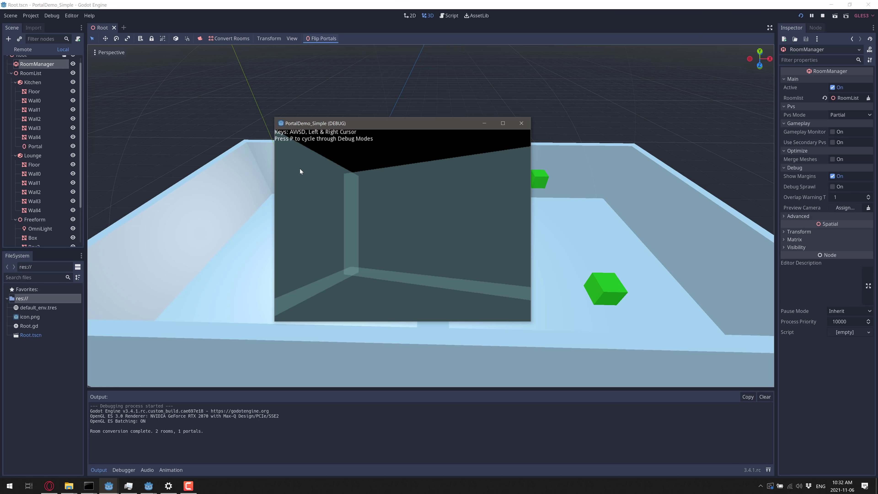
{"action": "key", "text": "Left"}
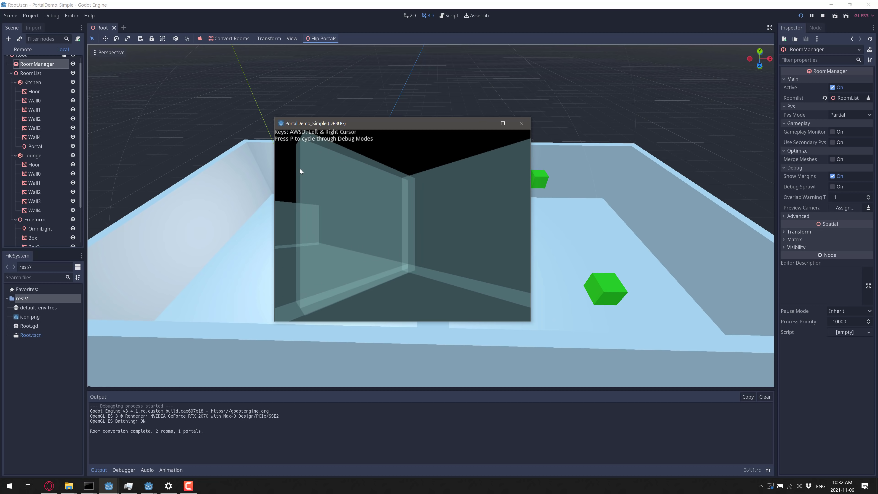
{"action": "key", "text": "Right"}
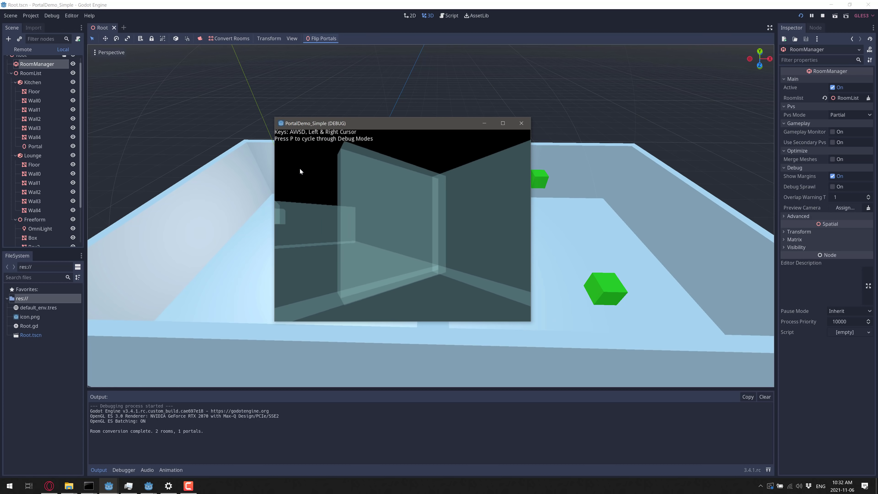
Turn the debug camera across the walls, then back away to view the portal doorway
{"action": "key", "text": "Left"}
{"action": "key", "text": "Right"}
{"action": "key", "text": "Left"}
{"action": "key", "text": "Right"}
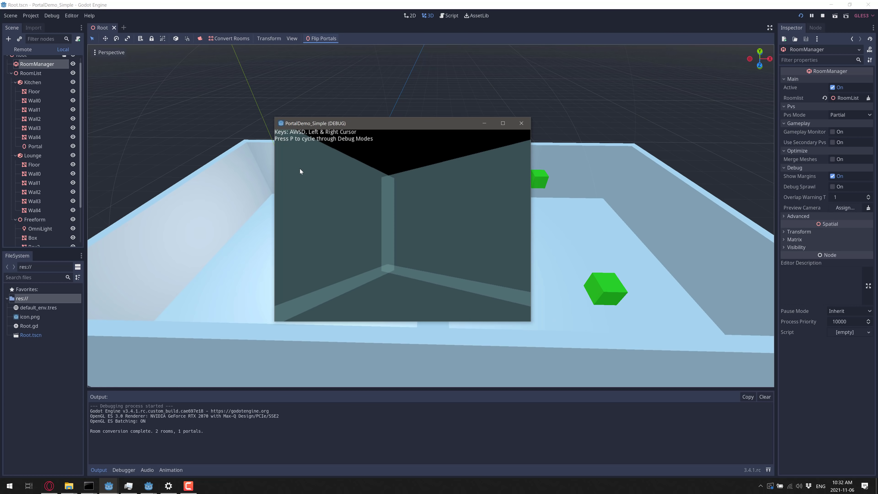
{"action": "key", "text": "Left"}
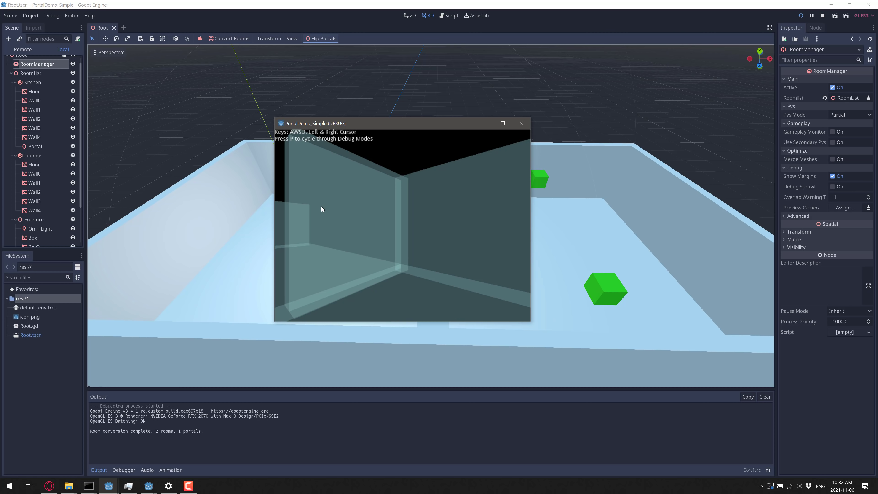
{"action": "key", "text": "Left"}
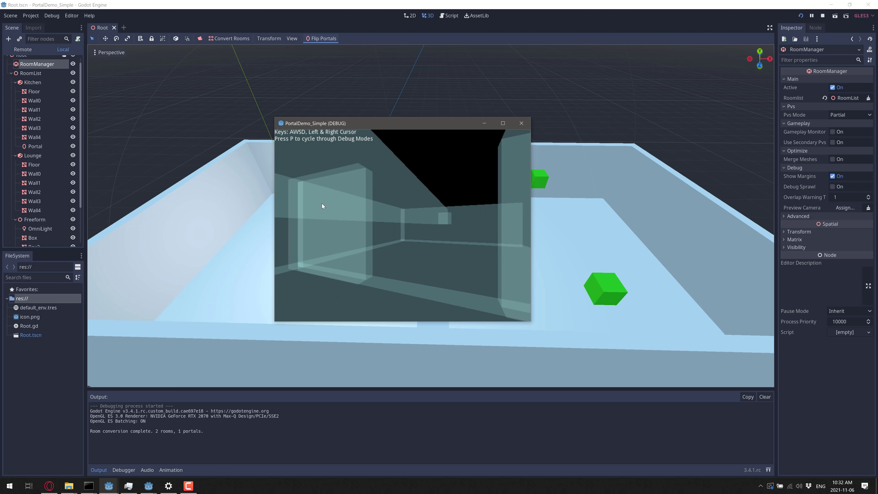
{"action": "key", "text": "Left"}
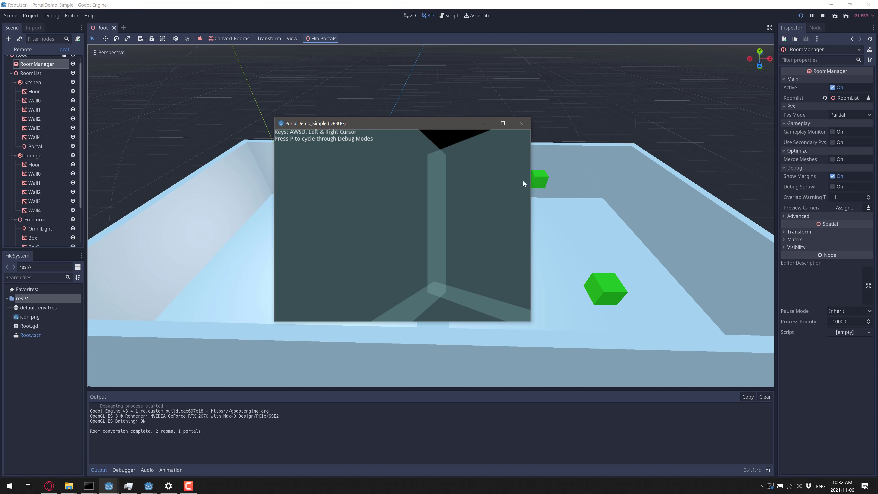
{"action": "key", "text": "Right"}
{"action": "key", "text": "s"}
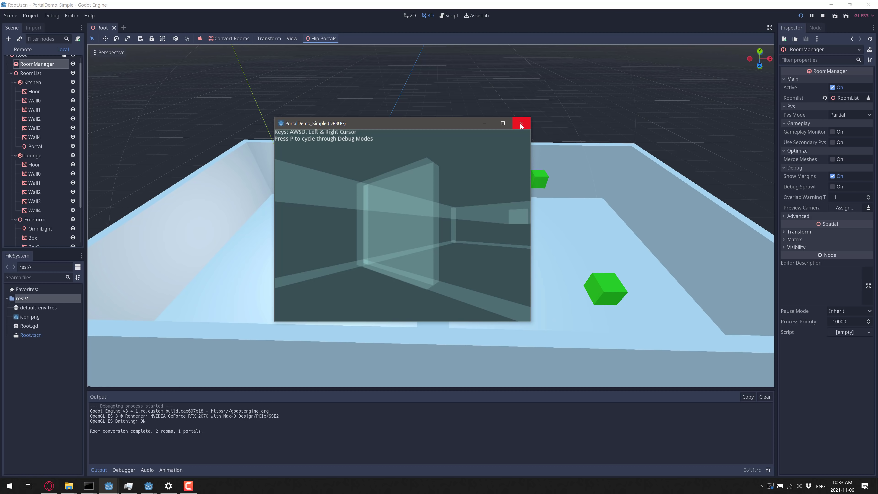
Close the game, leave PVS mode Partial, and reveal Portal Depth Limit 16 and Room Simplify 0.5
{"action": "left_click", "coordinate": [520, 124]}
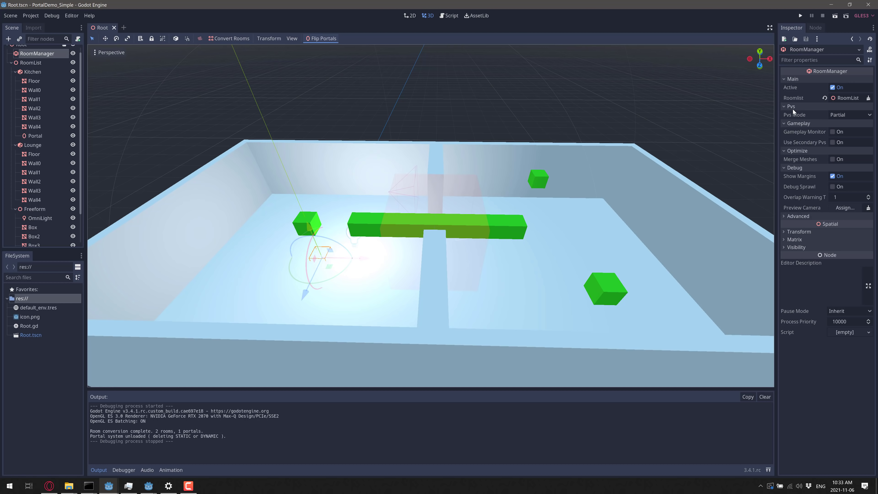
{"action": "left_click", "coordinate": [842, 115]}
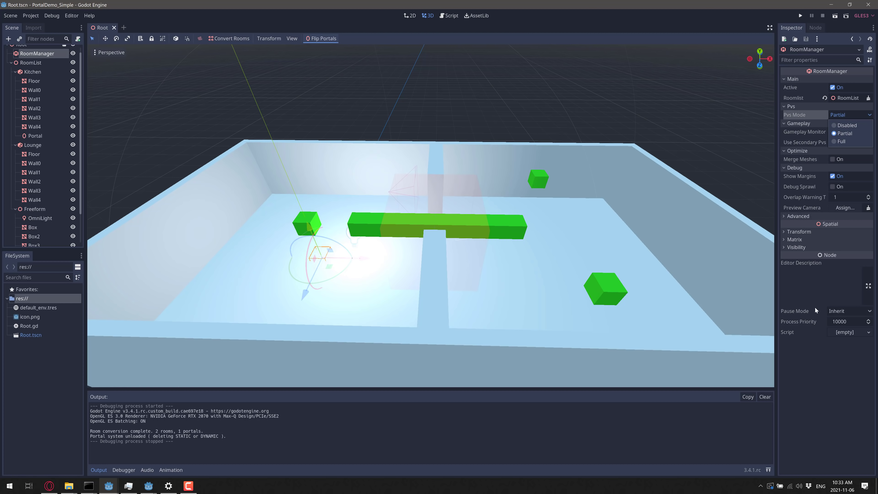
{"action": "left_click", "coordinate": [815, 416]}
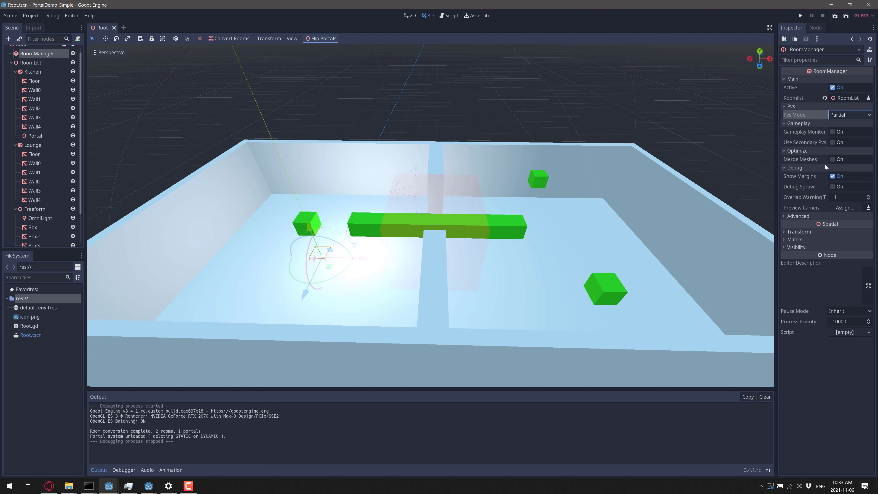
{"action": "left_click", "coordinate": [791, 216]}
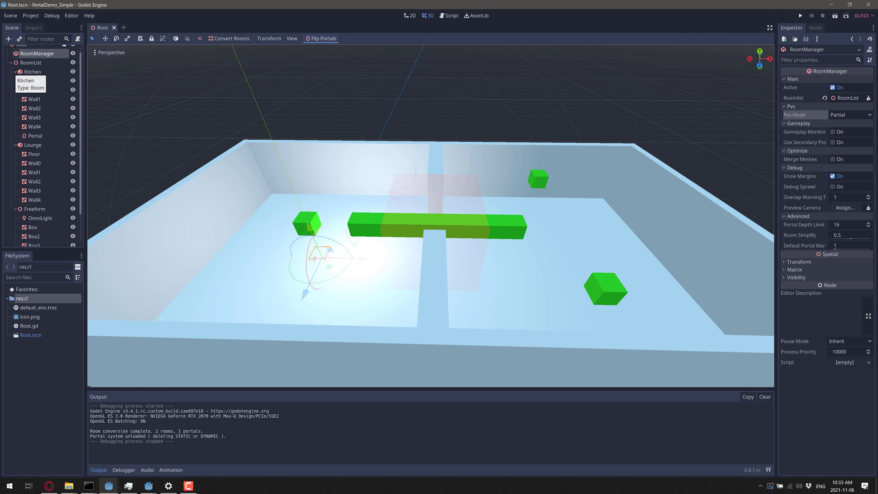
{"action": "mouse_move", "coordinate": [414, 242]}
{"action": "middle_mouse_down"}
{"action": "mouse_move", "coordinate": [449, 242]}
{"action": "mouse_move", "coordinate": [425, 242]}
{"action": "middle_mouse_up"}
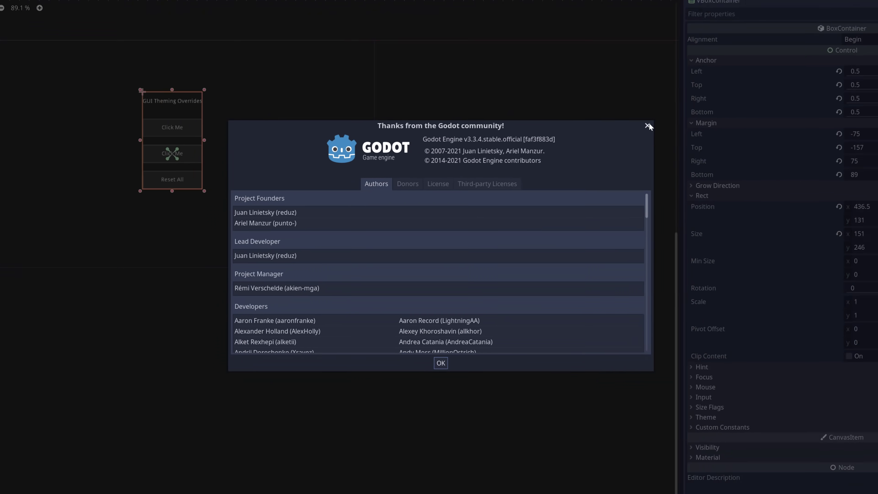
Dismiss the v3.3.4 About dialog to return to the GUI Theming Override Demo's test.tscn
{"action": "left_click", "coordinate": [818, 52]}
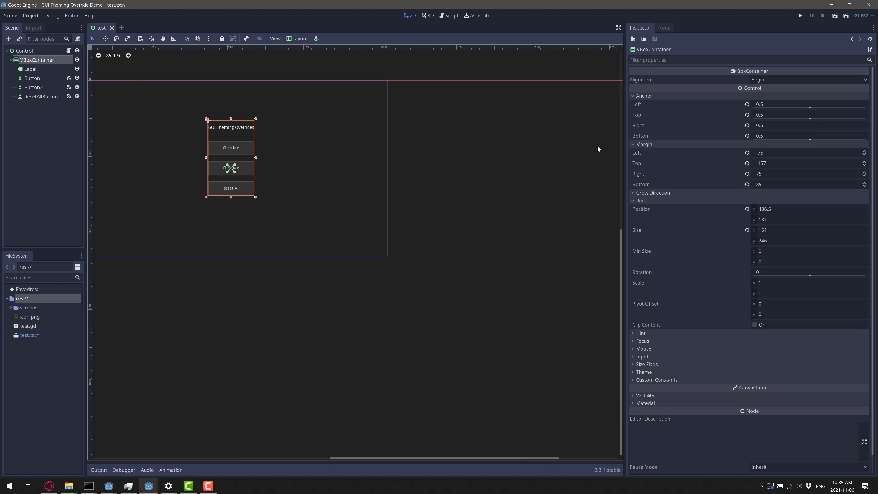
Select the root Control and reopen its Theme resource to show the theme preview
{"action": "left_click", "coordinate": [20, 51]}
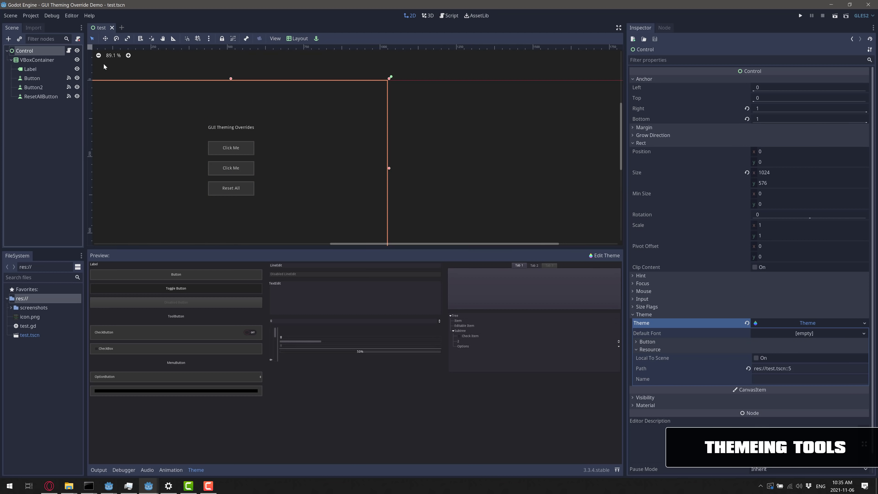
{"action": "left_click", "coordinate": [818, 323]}
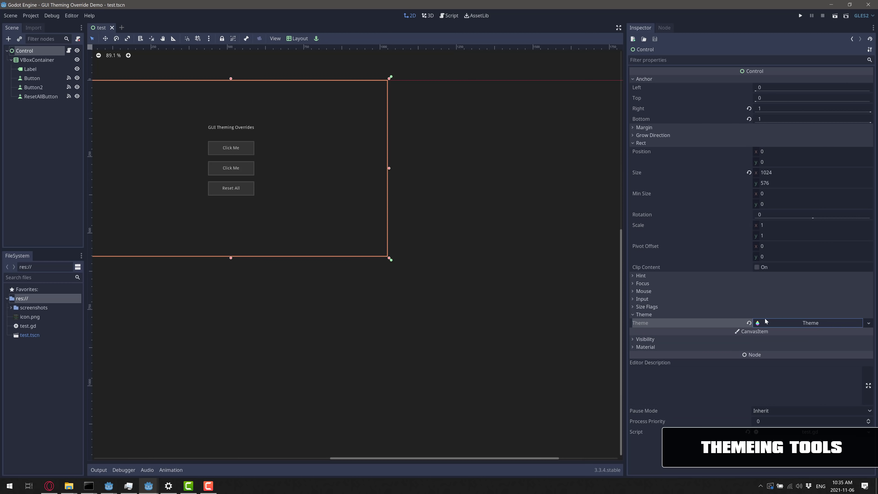
{"action": "left_click", "coordinate": [813, 324]}
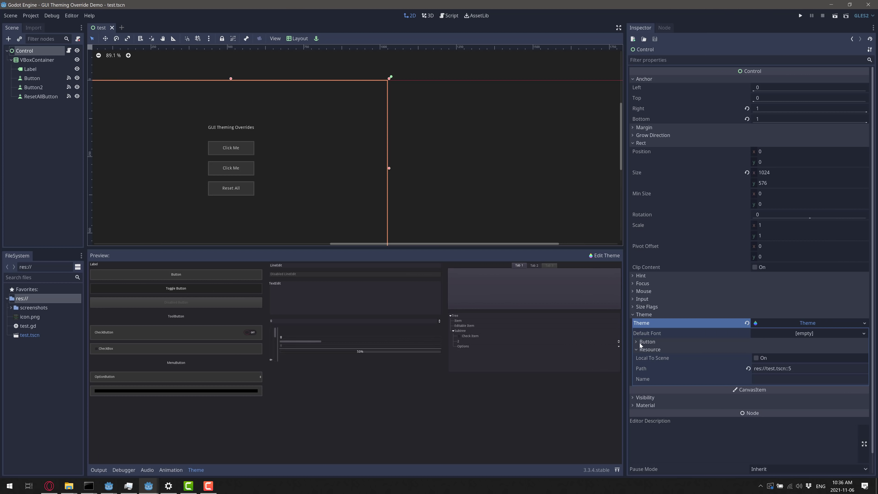
{"action": "scroll", "coordinate": [669, 383], "scroll_direction": "down", "scroll_amount": 2}
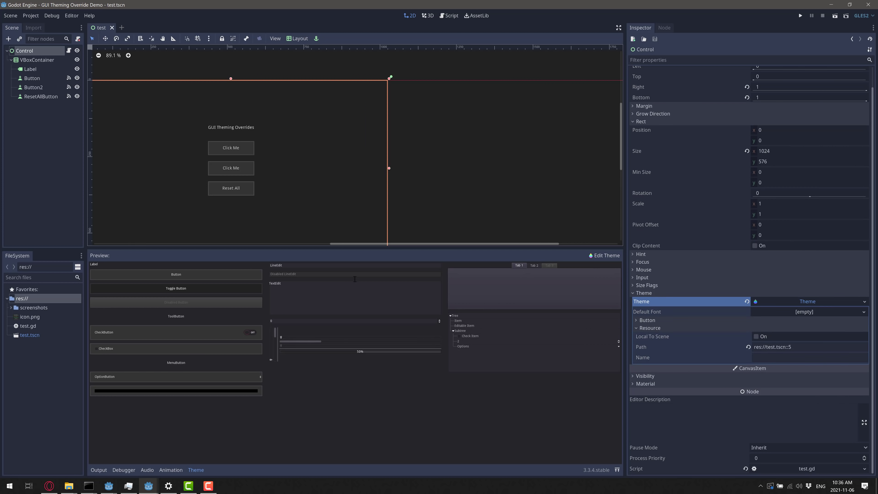
{"action": "scroll", "coordinate": [711, 374], "scroll_direction": "up", "scroll_amount": 2}
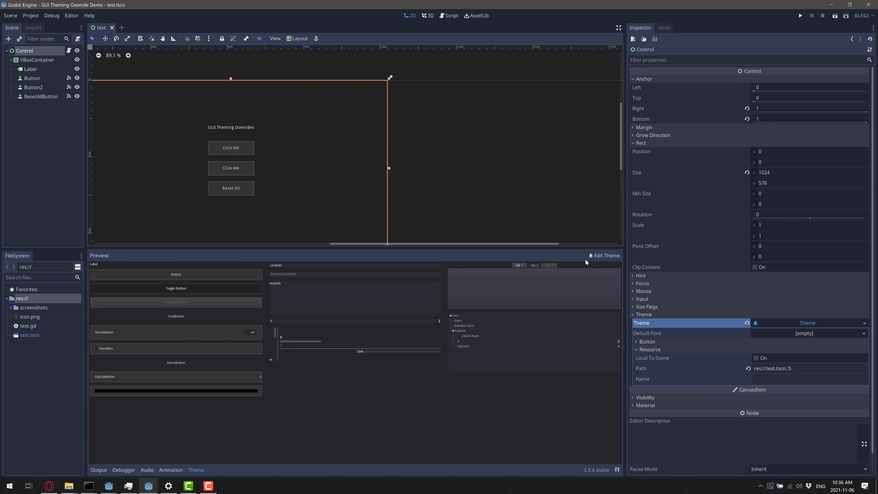
Start adding a theme item from the Edit Theme options, cancel it, and reopen the options list
{"action": "left_click", "coordinate": [602, 256]}
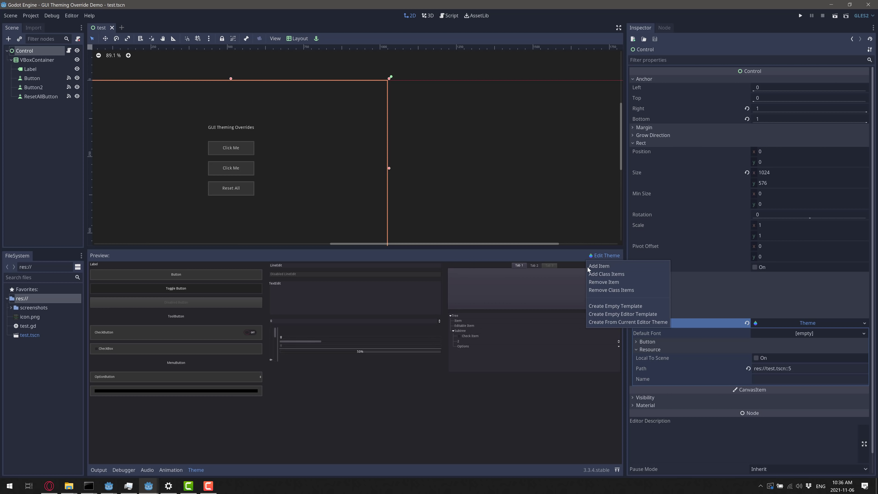
{"action": "left_click", "coordinate": [600, 267]}
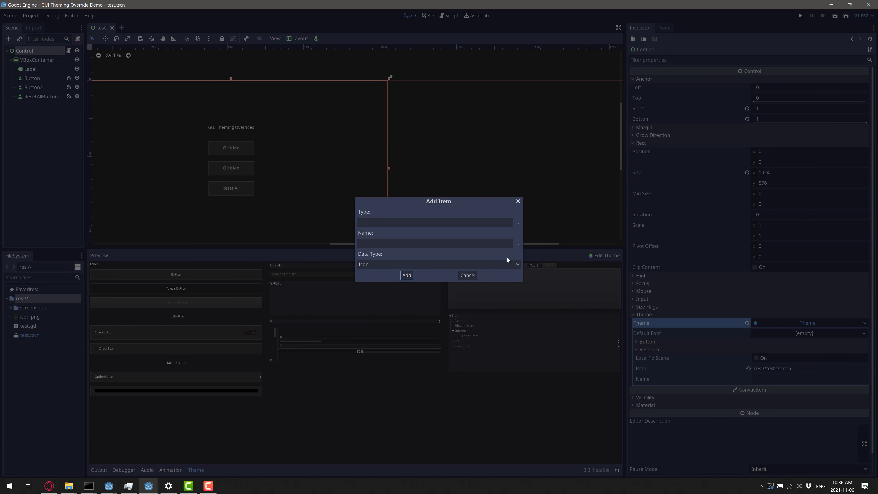
{"action": "left_click", "coordinate": [464, 275]}
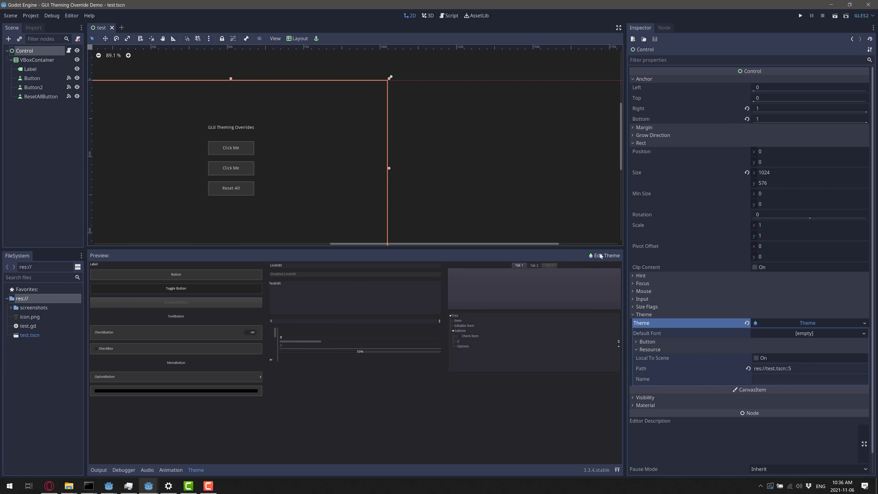
{"action": "left_click", "coordinate": [604, 256]}
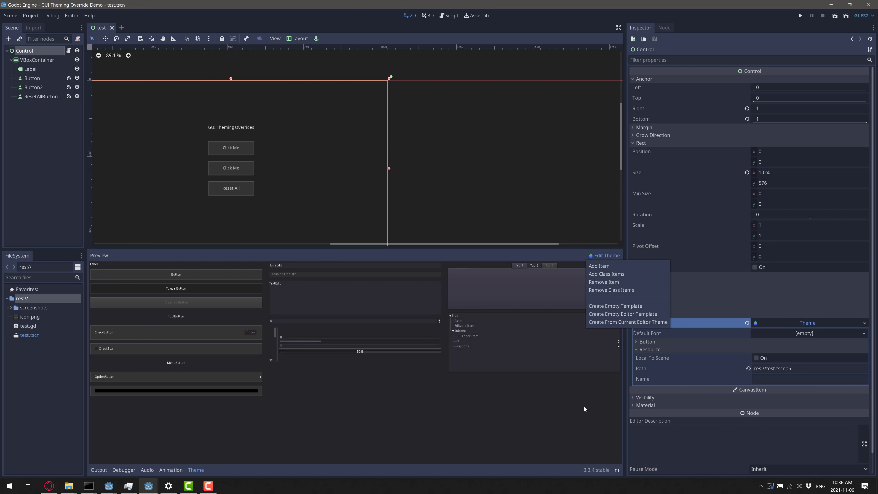
Switch to the Godot 3.4.1 editor and check its version in About Godot
{"action": "left_click", "coordinate": [527, 284]}
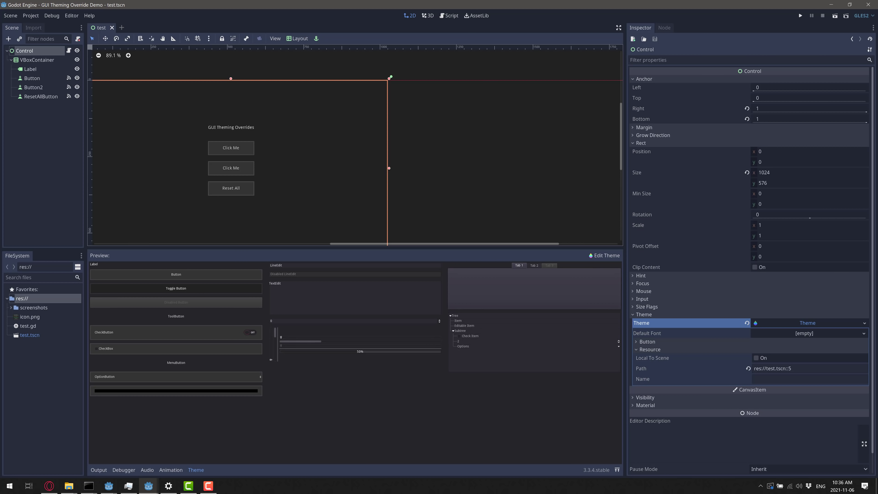
{"action": "key", "text": "alt+Tab"}
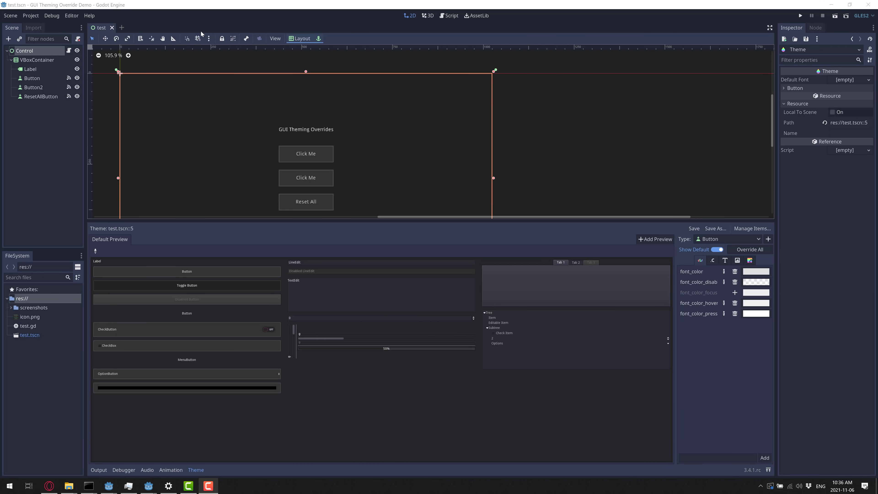
{"action": "left_click", "coordinate": [89, 17]}
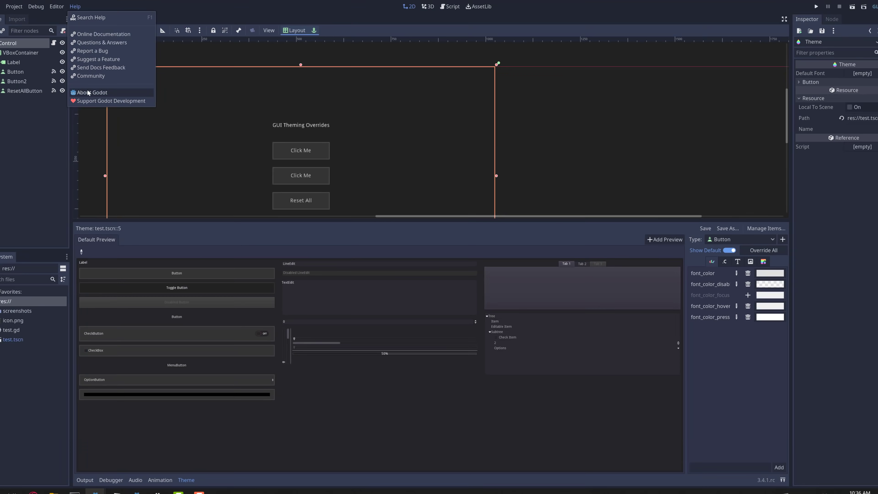
{"action": "left_click", "coordinate": [105, 98]}
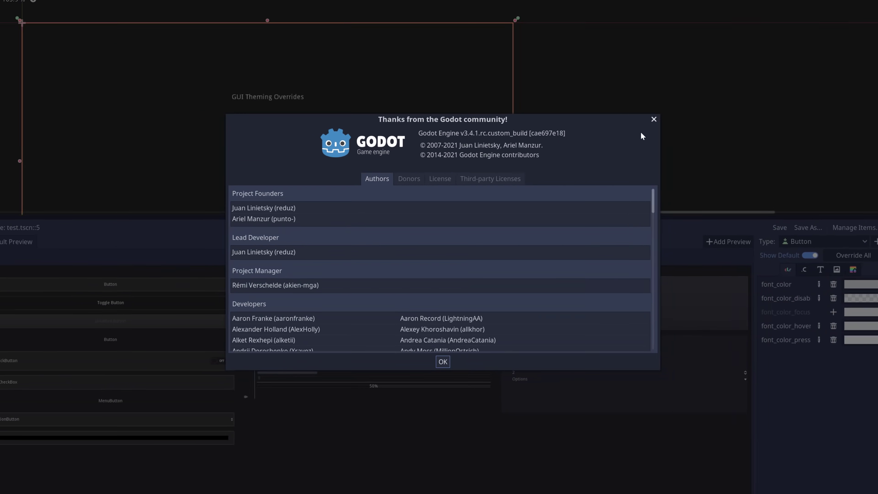
{"action": "left_click", "coordinate": [796, 49]}
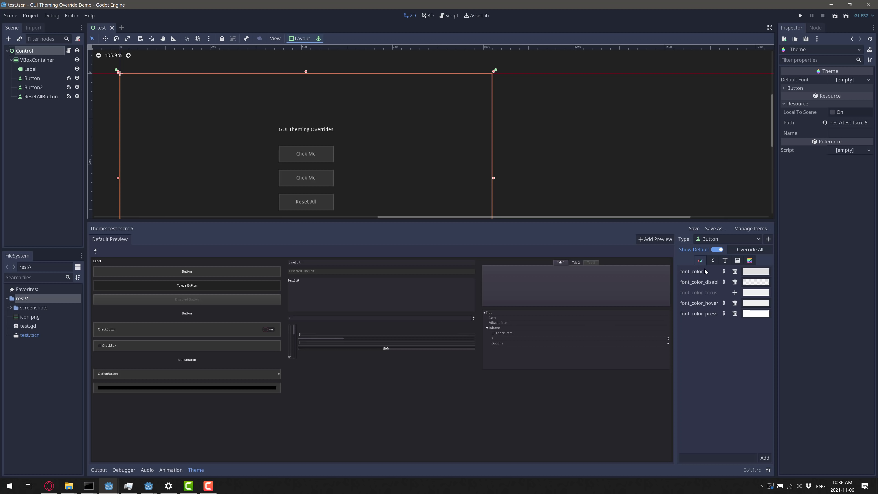
Cycle the Button type's Constants, Fonts, Icons, Styleboxes and Colors in the new theme editor
{"action": "left_click", "coordinate": [712, 260]}
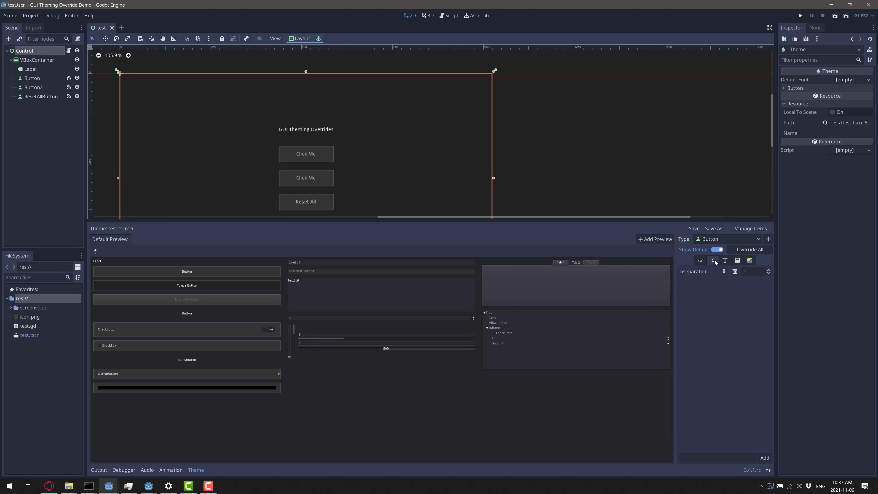
{"action": "left_click", "coordinate": [725, 261]}
{"action": "left_click", "coordinate": [735, 262]}
{"action": "left_click", "coordinate": [750, 261]}
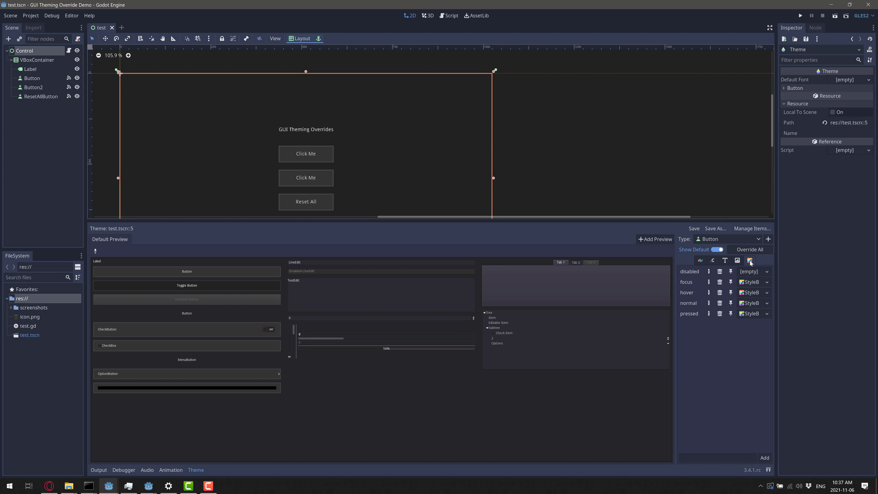
{"action": "left_click", "coordinate": [700, 261]}
Open the Manage Theme Items dialog and add a new empty theme type
{"action": "left_click", "coordinate": [744, 228]}
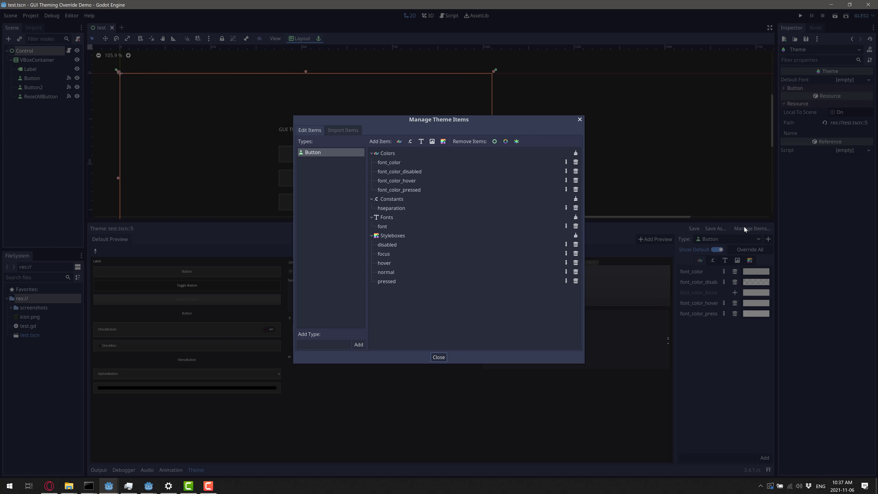
{"action": "left_click_drag", "start_coordinate": [435, 125], "coordinate": [389, 149]}
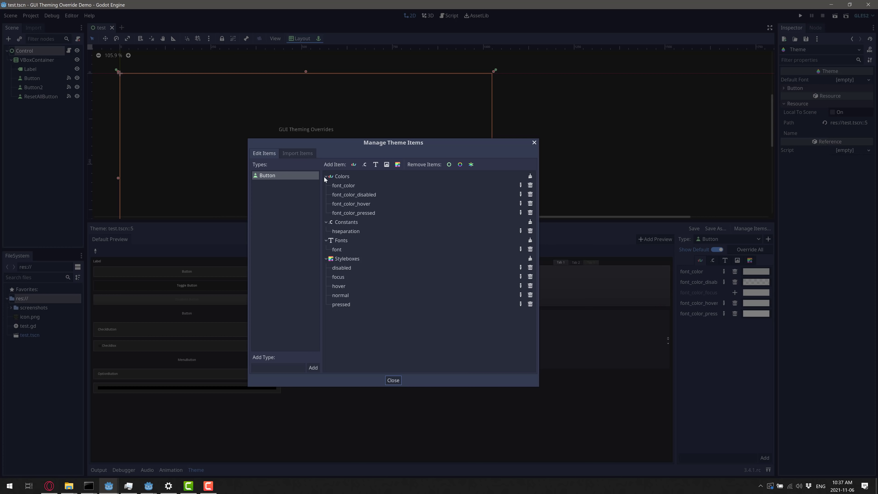
{"action": "left_click", "coordinate": [314, 367]}
{"action": "left_click", "coordinate": [258, 174]}
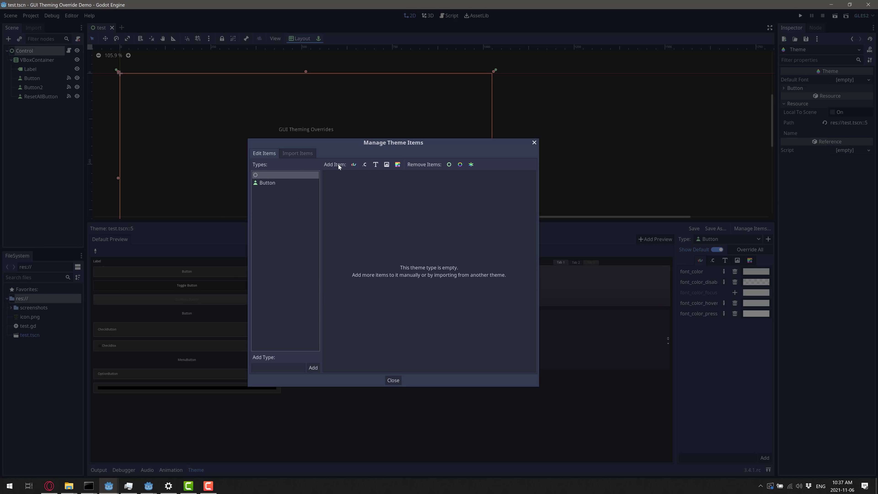
In the import-from-other-themes view, pick the HSlider type's Icons and Styleboxes groups
{"action": "left_click", "coordinate": [300, 153]}
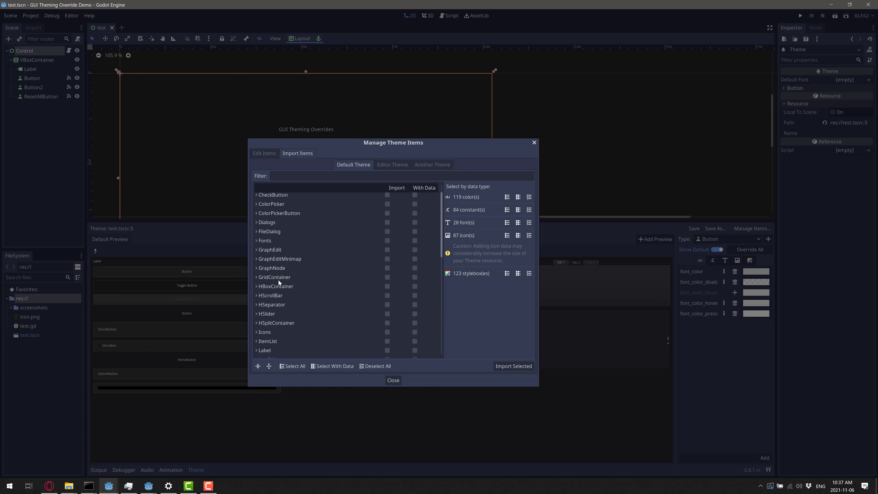
{"action": "scroll", "coordinate": [278, 280], "scroll_direction": "down", "scroll_amount": 3}
{"action": "left_click", "coordinate": [257, 252]}
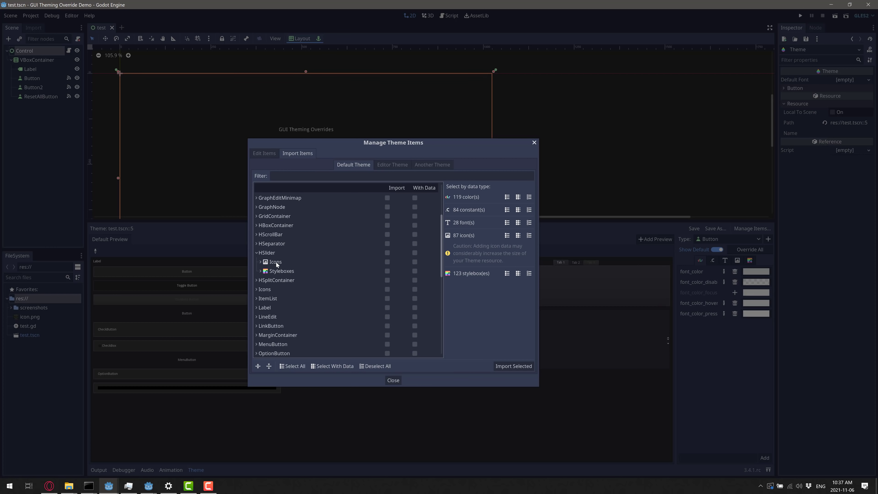
{"action": "left_click", "coordinate": [268, 262]}
{"action": "left_click", "coordinate": [272, 269]}
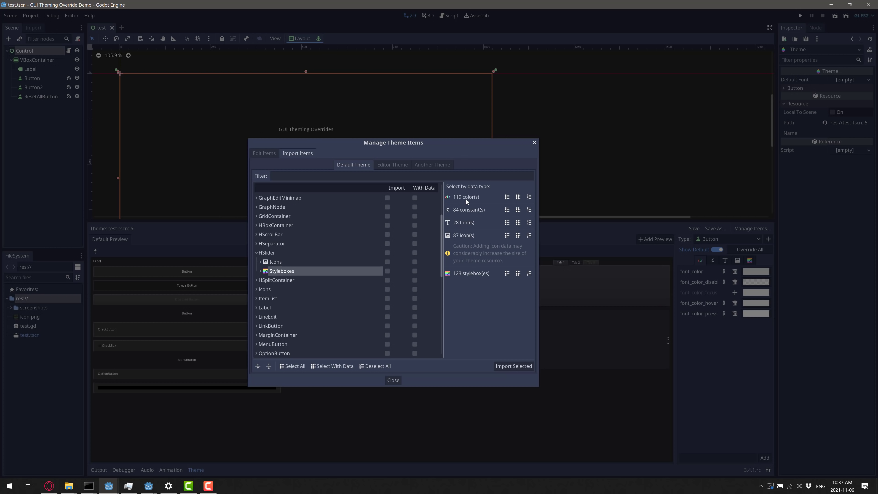
Close and reopen the theme items manager, back on editing the theme's own items
{"action": "left_click", "coordinate": [394, 380]}
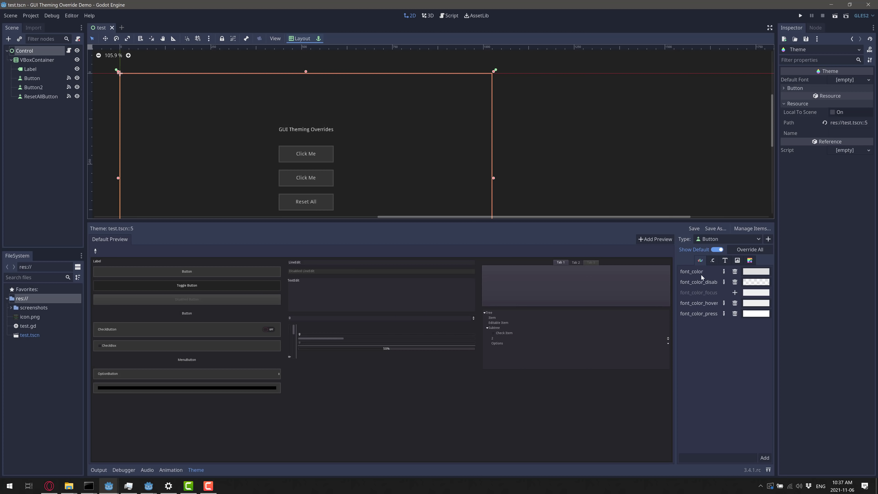
{"action": "left_click", "coordinate": [752, 228]}
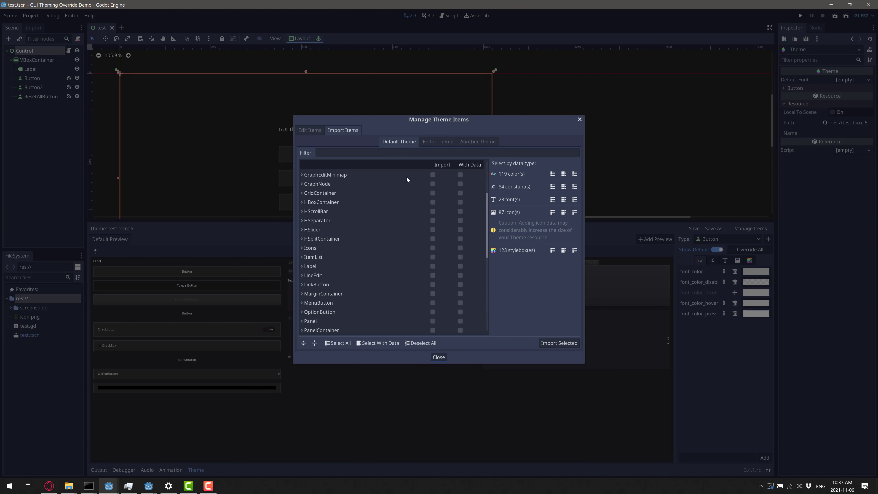
{"action": "left_click", "coordinate": [318, 132]}
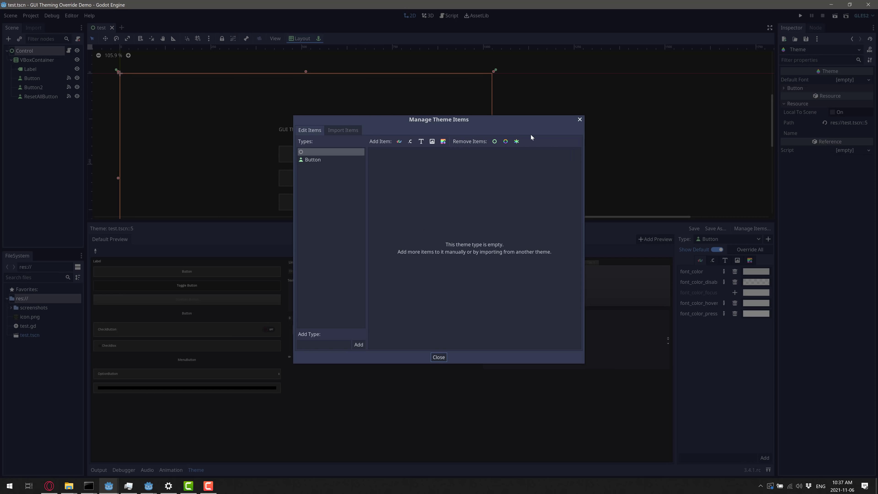
Close the manager, create a Spatial-rooted 3D scene, and add a WorldEnvironment with a new Environment
{"action": "left_click", "coordinate": [579, 119]}
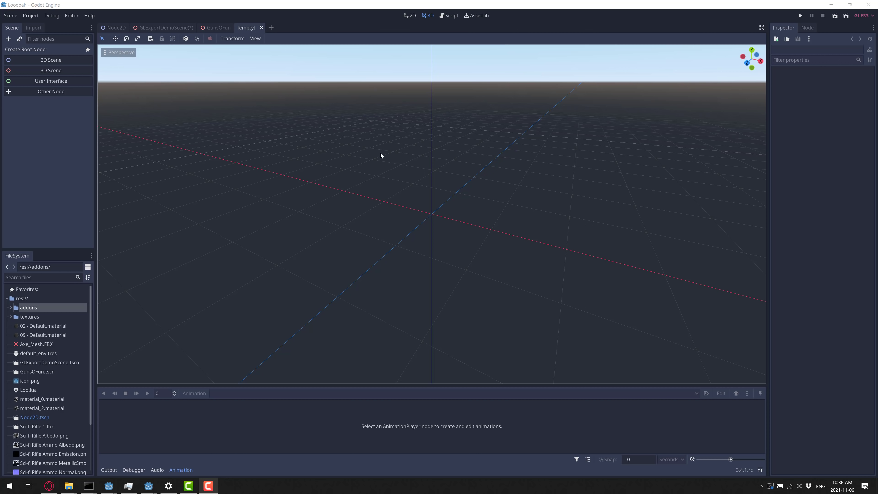
{"action": "left_click", "coordinate": [45, 71]}
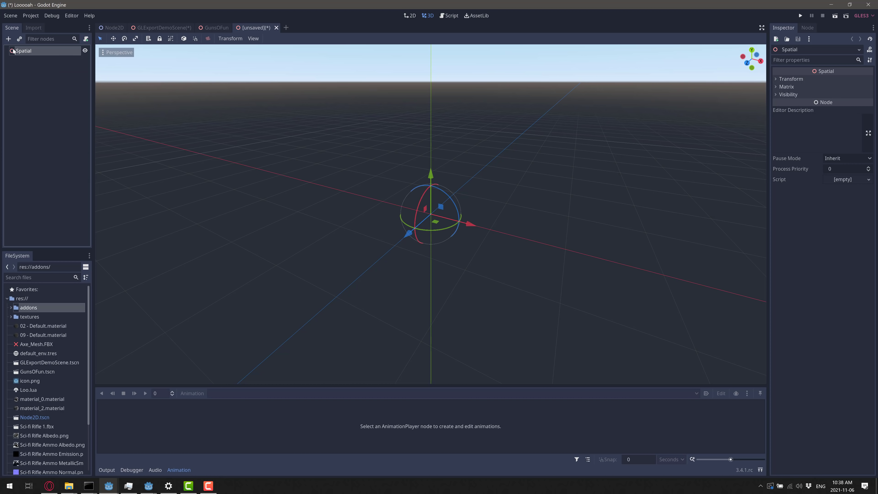
{"action": "left_click", "coordinate": [8, 38]}
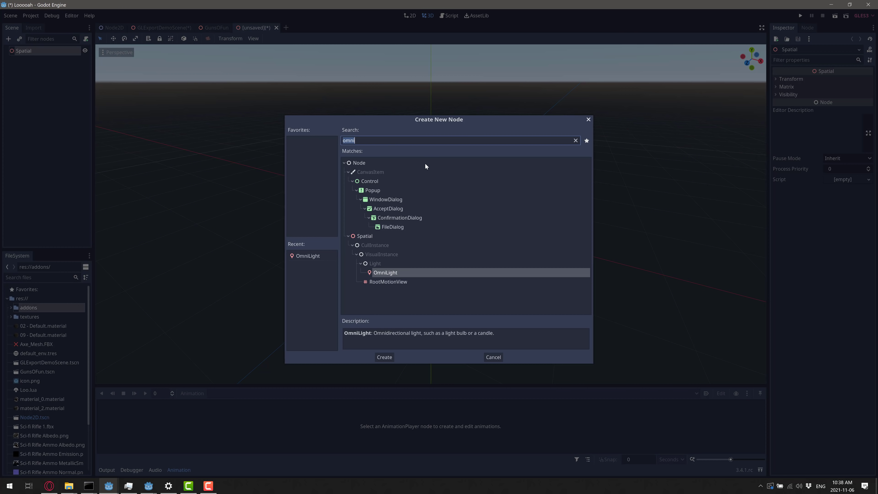
{"action": "type", "text": "wor"}
{"action": "key", "text": "Return"}
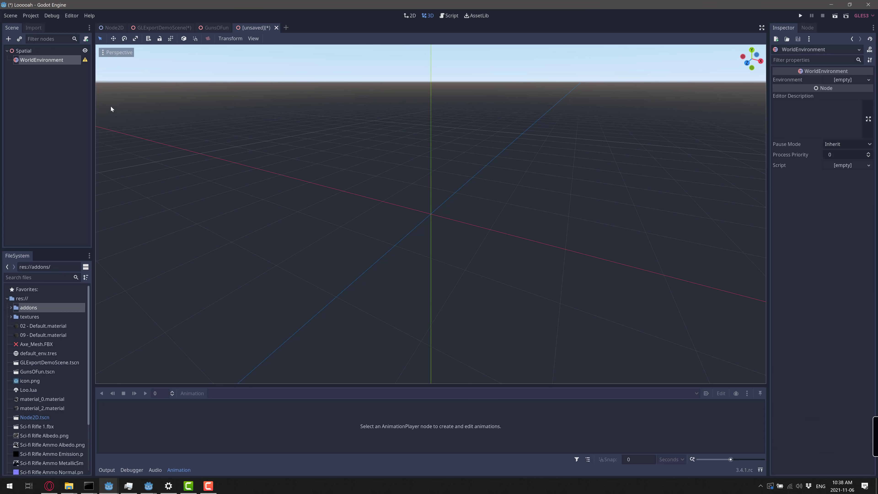
{"action": "left_click", "coordinate": [848, 80]}
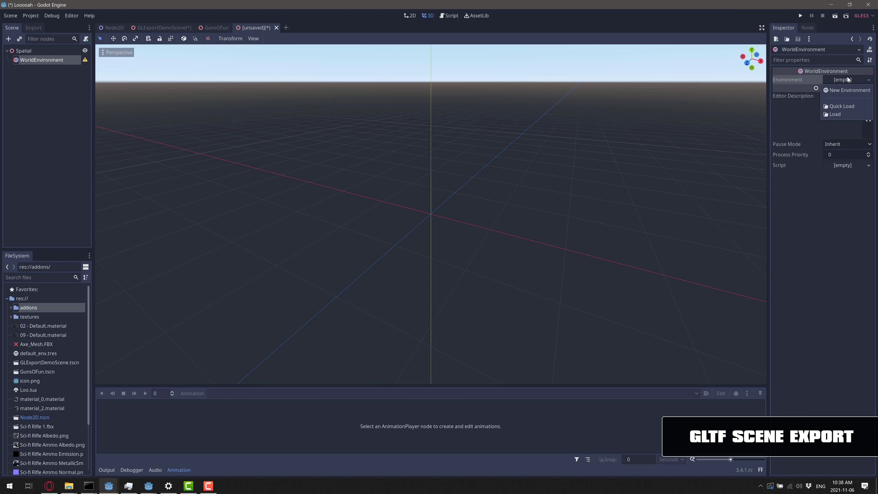
{"action": "left_click", "coordinate": [850, 90]}
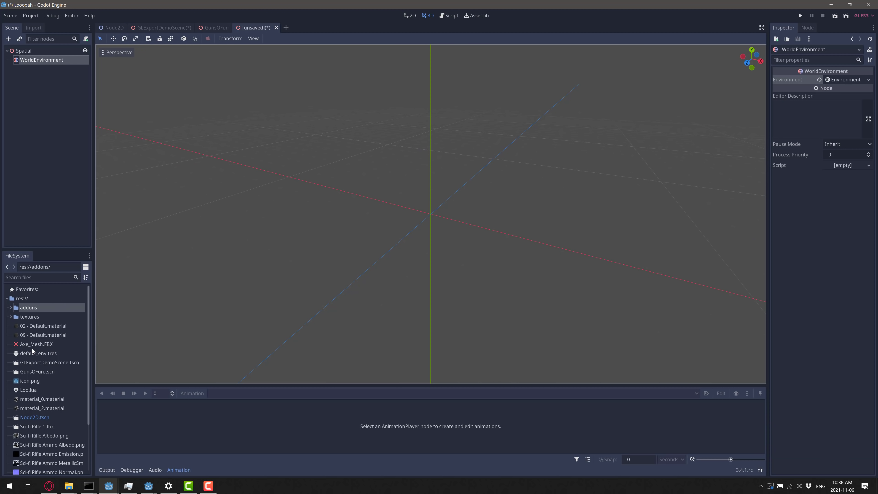
Instance GunsOFun.tscn under the Spatial root and slide the rifle along the Z axis
{"action": "left_click", "coordinate": [26, 52]}
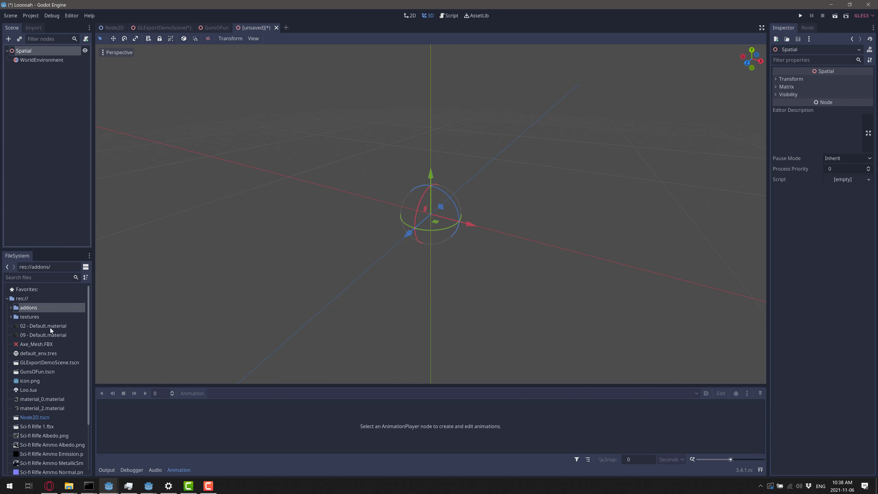
{"action": "scroll", "coordinate": [48, 399], "scroll_direction": "down", "scroll_amount": 1}
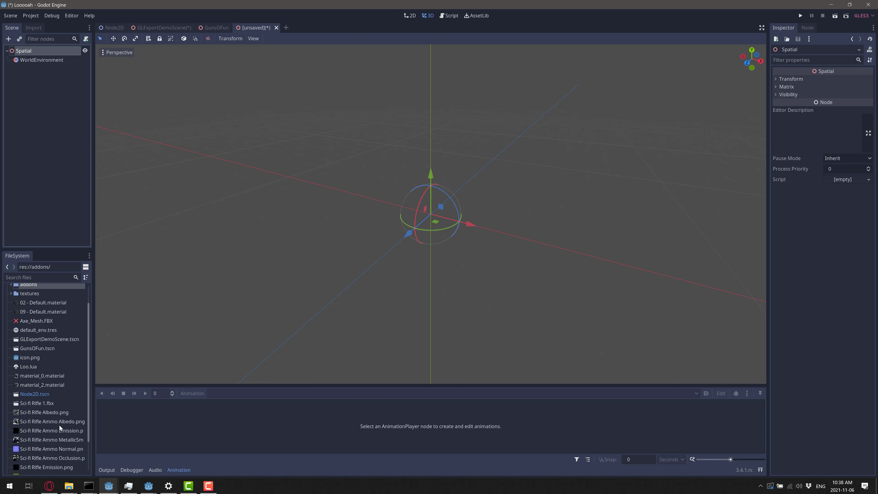
{"action": "scroll", "coordinate": [59, 426], "scroll_direction": "up", "scroll_amount": 1}
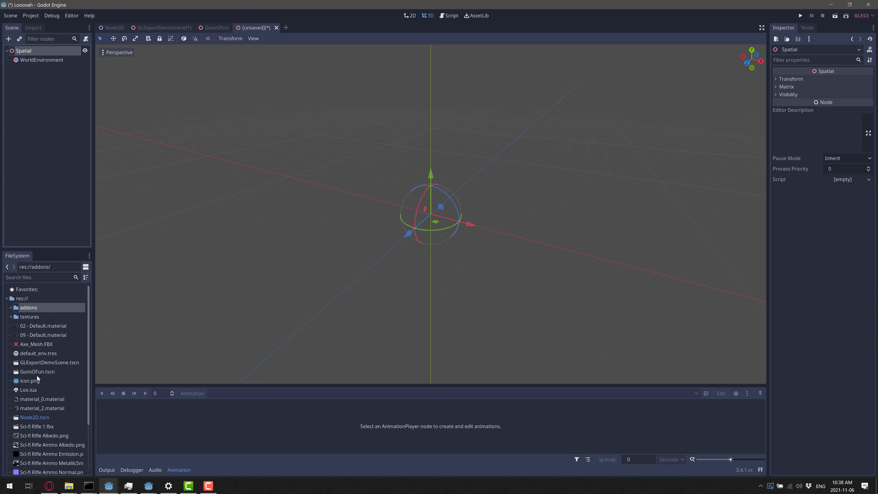
{"action": "left_click_drag", "start_coordinate": [37, 371], "coordinate": [358, 257]}
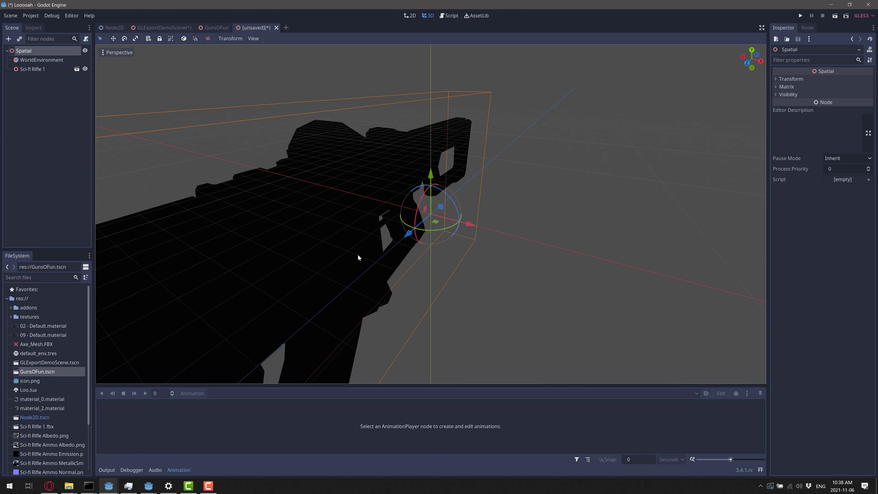
{"action": "left_click_drag", "start_coordinate": [409, 233], "coordinate": [560, 131]}
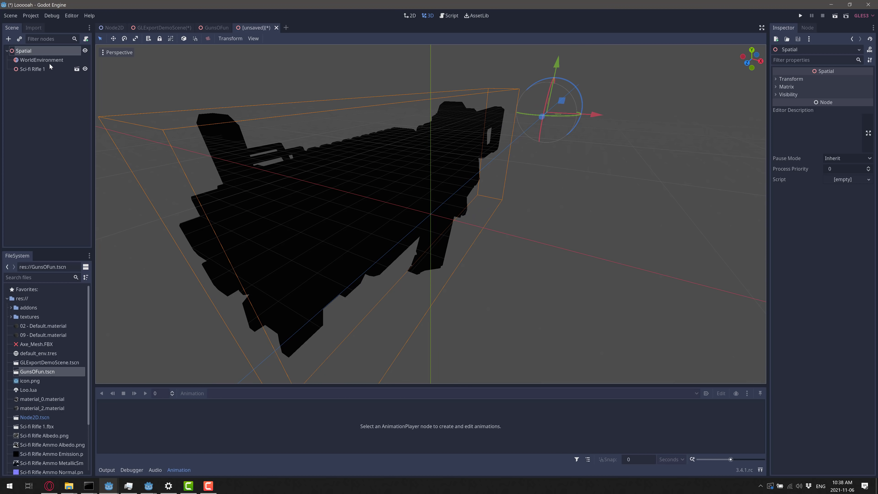
Set the WorldEnvironment ambient light colour to light grey 218,218,218 to light the rifle
{"action": "left_click", "coordinate": [42, 60]}
{"action": "left_click", "coordinate": [837, 81]}
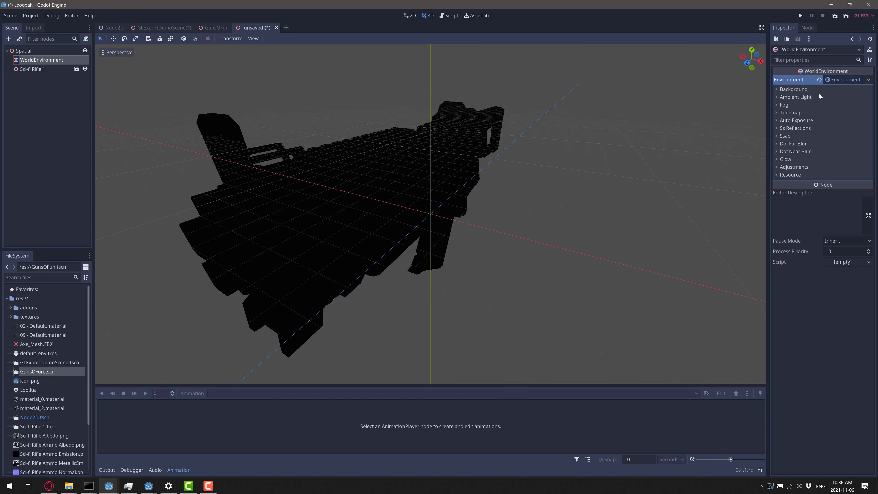
{"action": "left_click", "coordinate": [780, 97]}
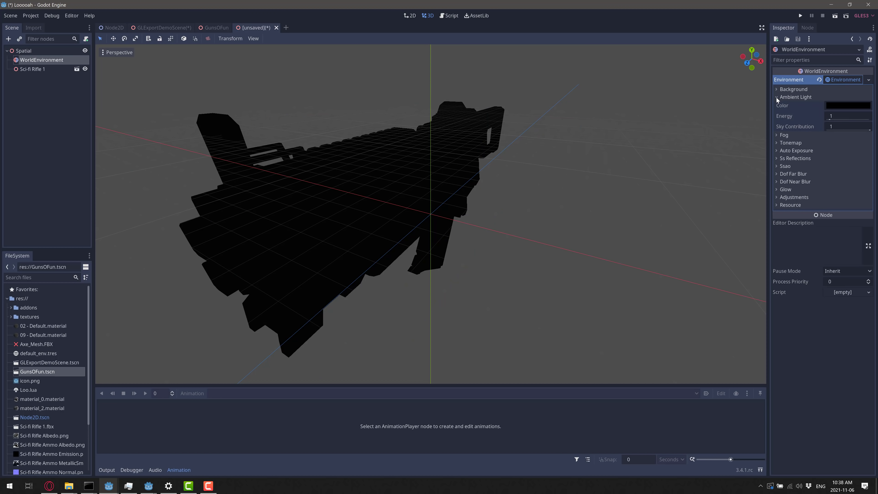
{"action": "left_click", "coordinate": [842, 105]}
{"action": "left_click", "coordinate": [776, 46]}
{"action": "left_click_drag", "start_coordinate": [775, 46], "coordinate": [735, 21]}
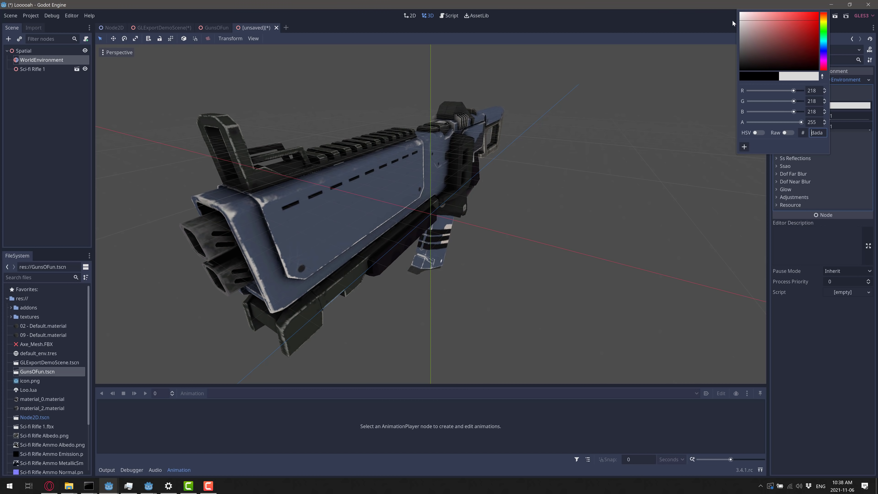
{"action": "left_click", "coordinate": [35, 140]}
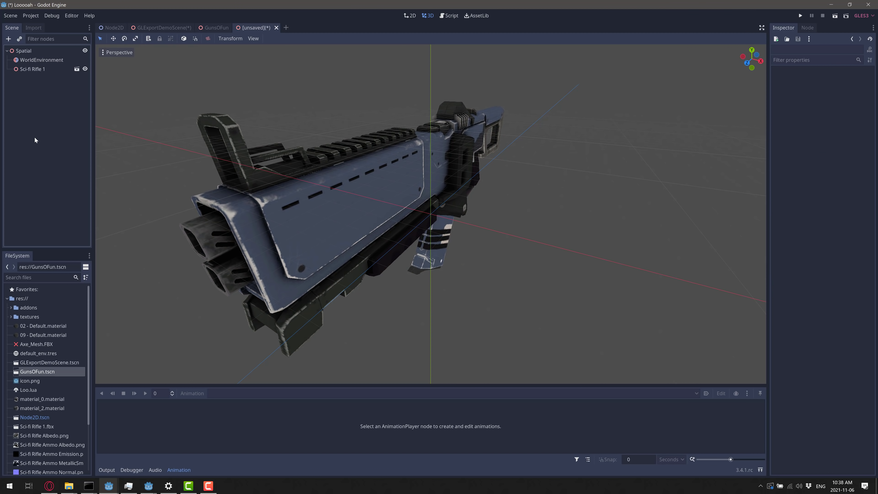
{"action": "left_click", "coordinate": [30, 69]}
{"action": "middle_click_drag", "start_coordinate": [375, 211], "coordinate": [401, 227]}
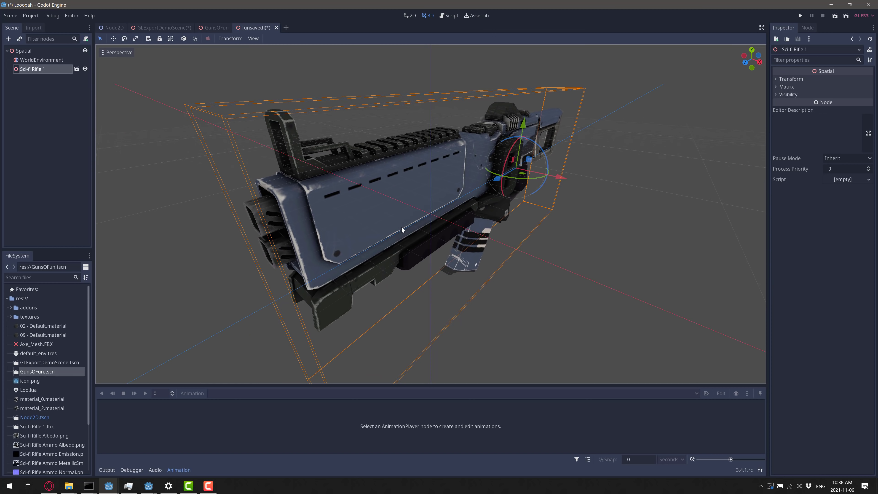
Duplicate the rifle twice with Ctrl+D and line the copies up side by side along X
{"action": "key", "text": "ctrl+d"}
{"action": "left_click_drag", "start_coordinate": [560, 176], "coordinate": [343, 133]}
{"action": "key", "text": "ctrl+d"}
{"action": "middle_click_drag", "start_coordinate": [439, 192], "coordinate": [509, 188]}
Add an OmniLight node under Spatial and move it above the rifles
{"action": "left_click", "coordinate": [22, 50]}
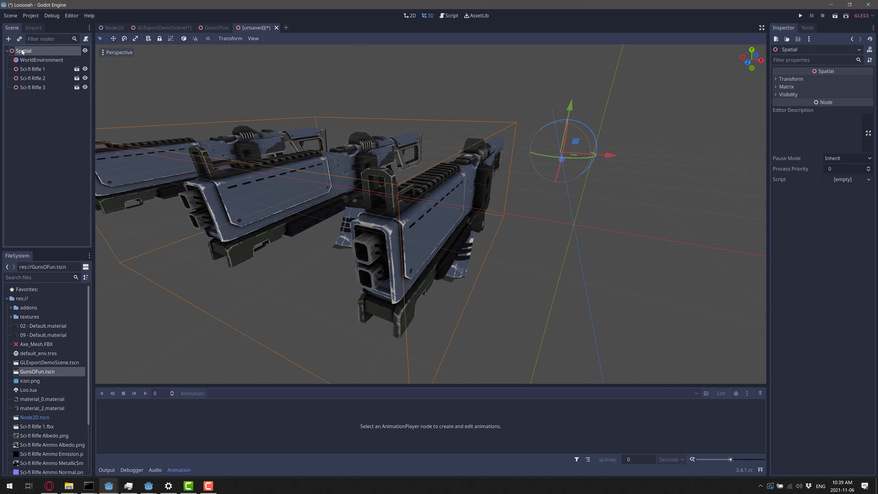
{"action": "left_click", "coordinate": [9, 38]}
{"action": "type", "text": "omni"}
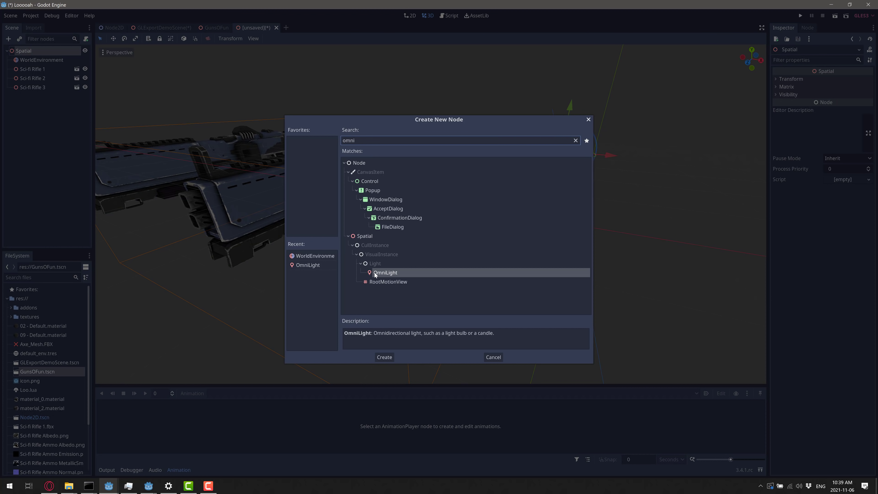
{"action": "left_click", "coordinate": [375, 273]}
{"action": "left_click", "coordinate": [389, 357]}
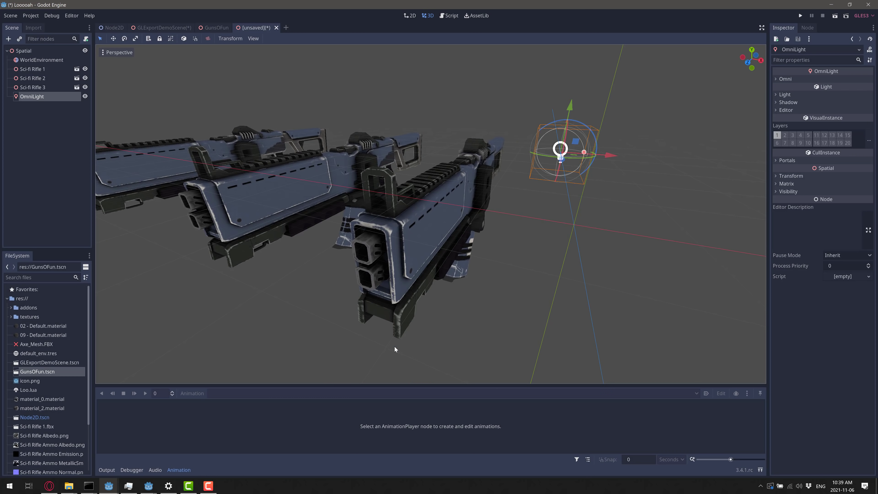
{"action": "left_click_drag", "start_coordinate": [609, 155], "coordinate": [379, 37]}
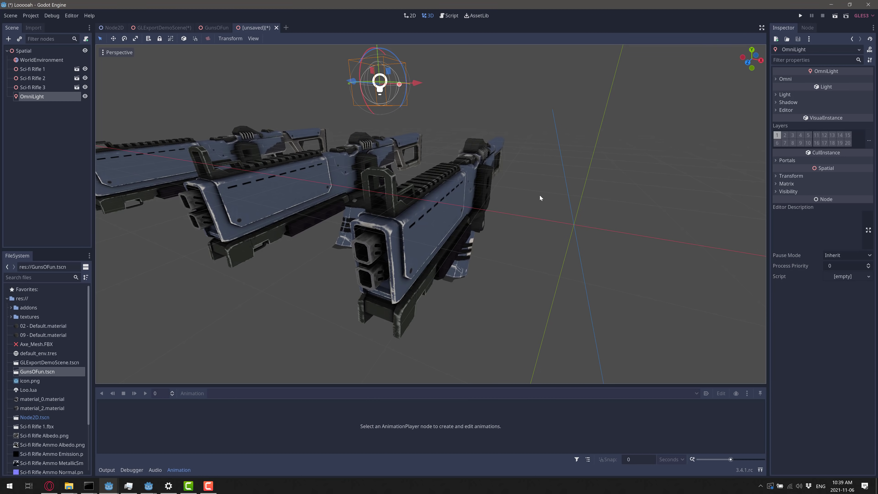
Compare the WorldEnvironment tonemap modes ACES, Reinhard and Linear on the rifles
{"action": "left_click", "coordinate": [41, 60]}
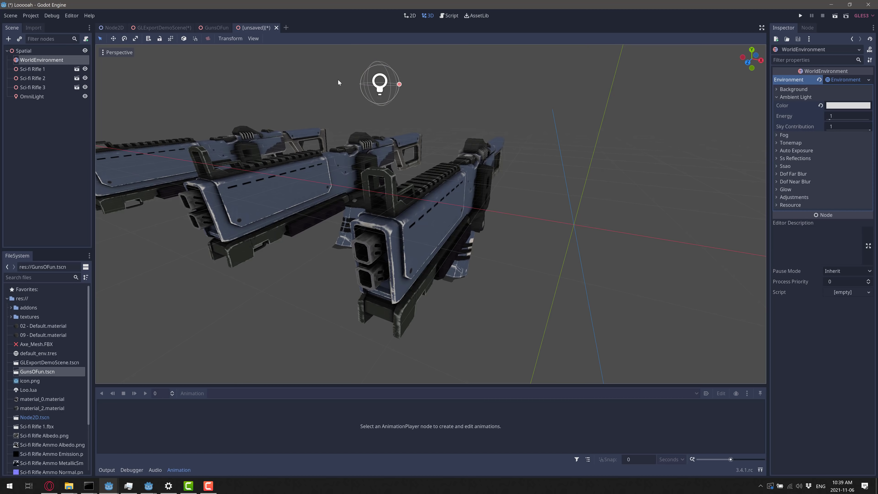
{"action": "left_click", "coordinate": [777, 142]}
{"action": "left_click", "coordinate": [839, 152]}
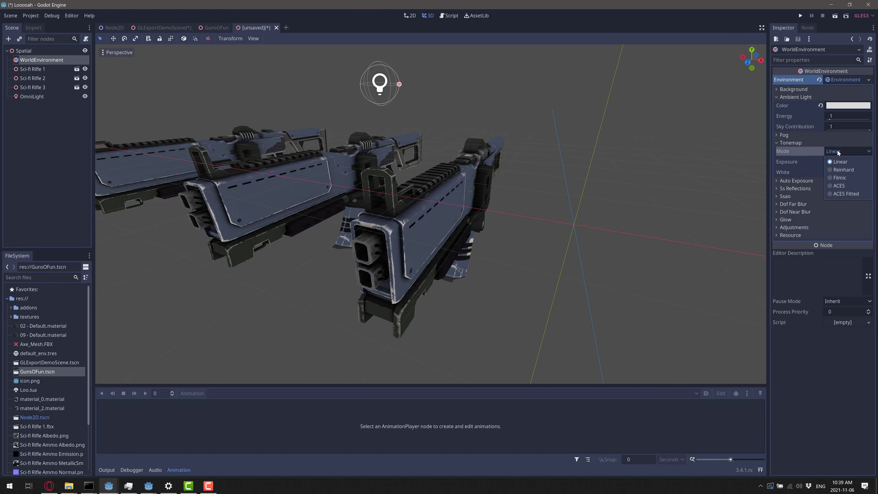
{"action": "left_click", "coordinate": [839, 185]}
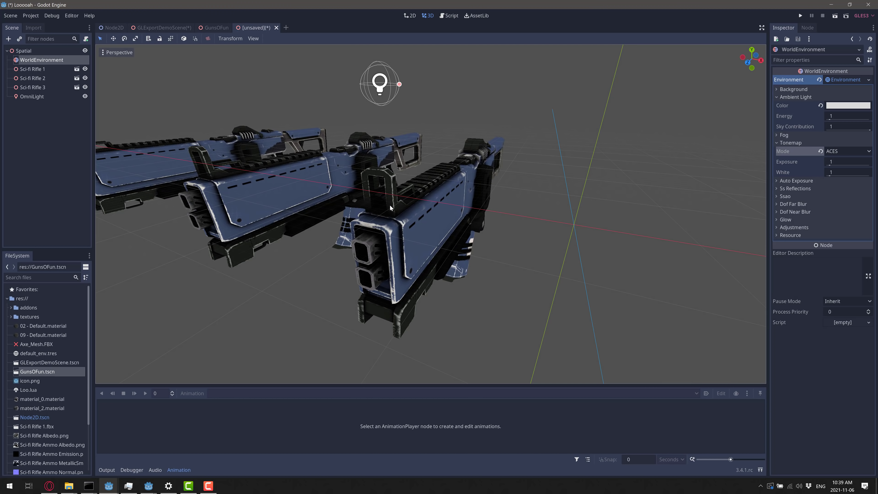
{"action": "middle_click_drag", "start_coordinate": [389, 207], "coordinate": [367, 199]}
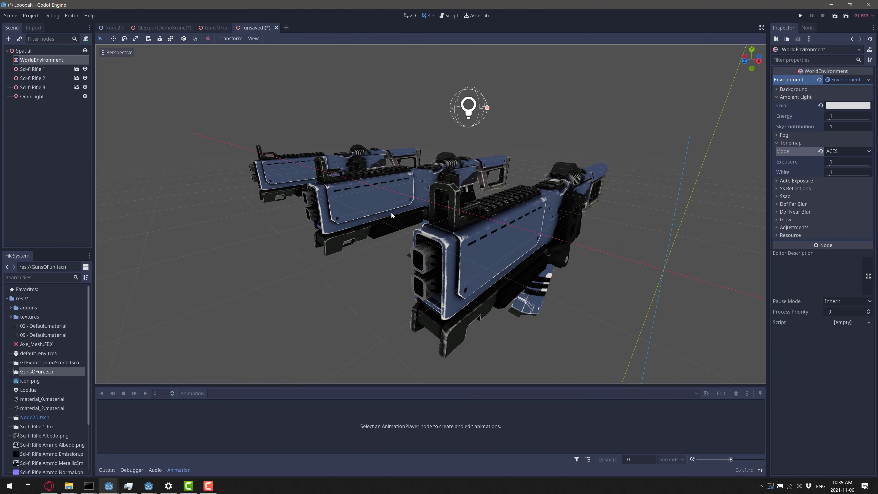
{"action": "left_click", "coordinate": [865, 151]}
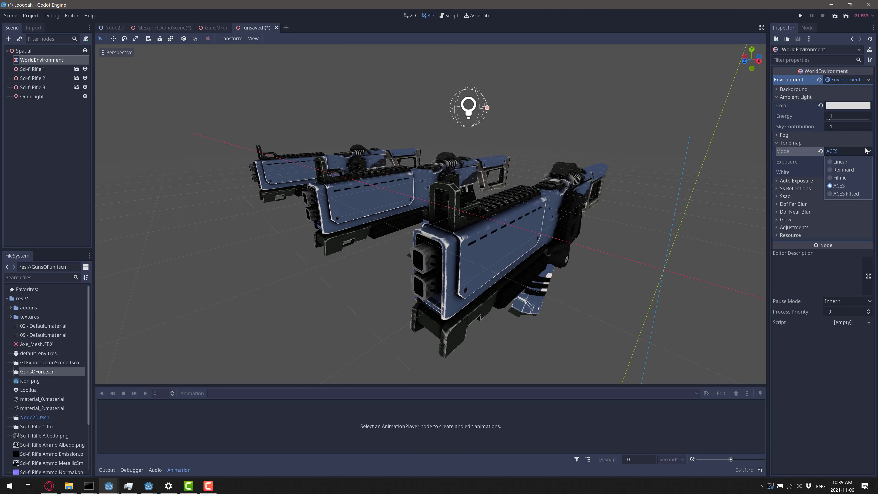
{"action": "left_click", "coordinate": [846, 170]}
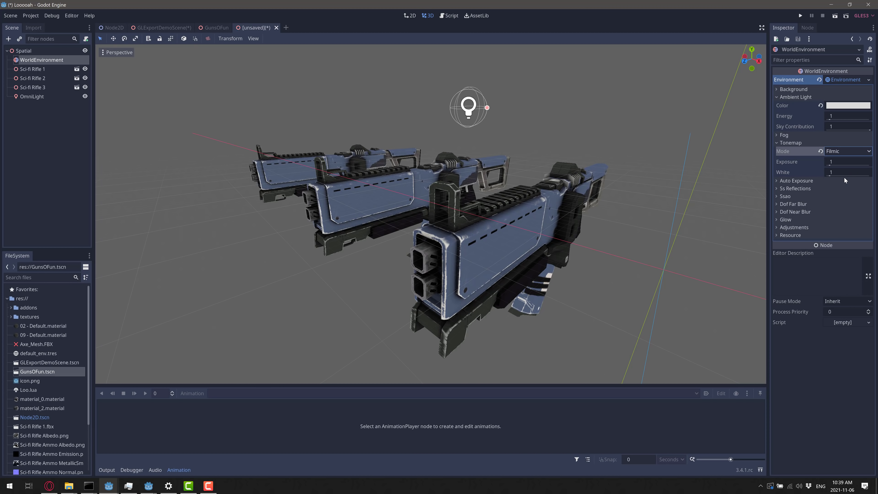
{"action": "left_click", "coordinate": [852, 152]}
{"action": "left_click", "coordinate": [846, 161]}
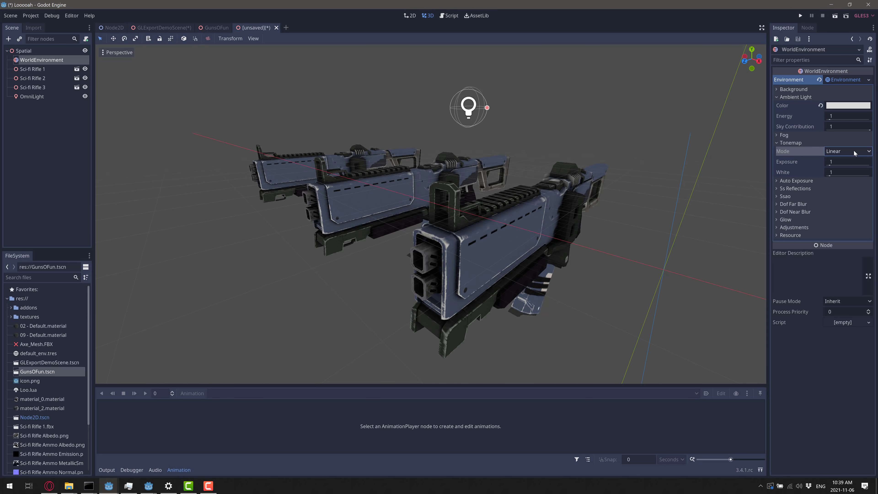
{"action": "left_click", "coordinate": [853, 150]}
{"action": "left_click", "coordinate": [840, 186]}
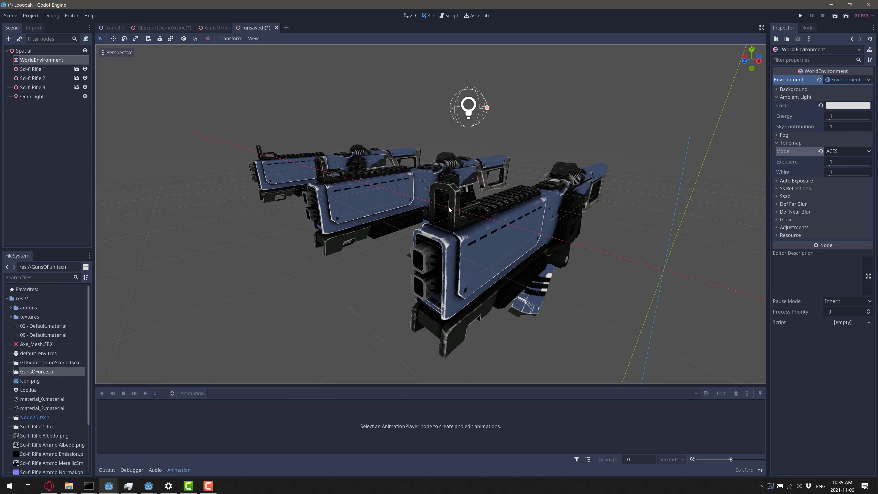
Try ACES Fitted, raise tonemap White to 4.51, and settle on the ACES mode
{"action": "left_click", "coordinate": [847, 151]}
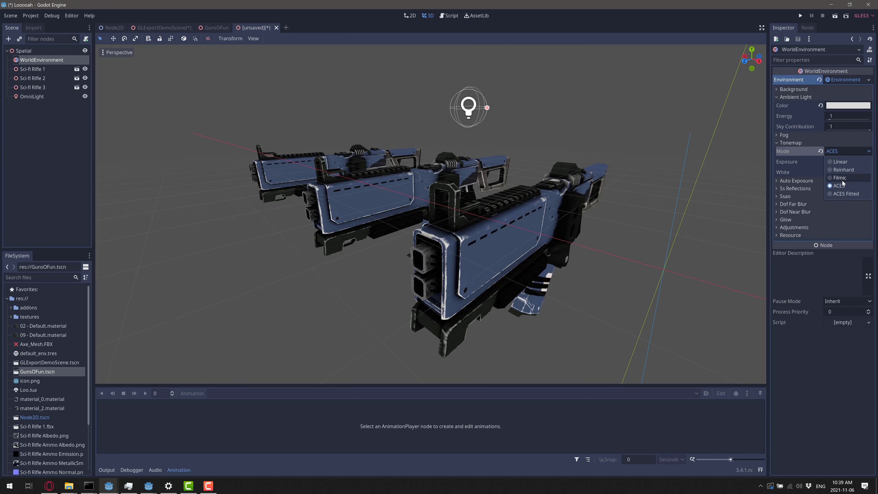
{"action": "left_click", "coordinate": [832, 196]}
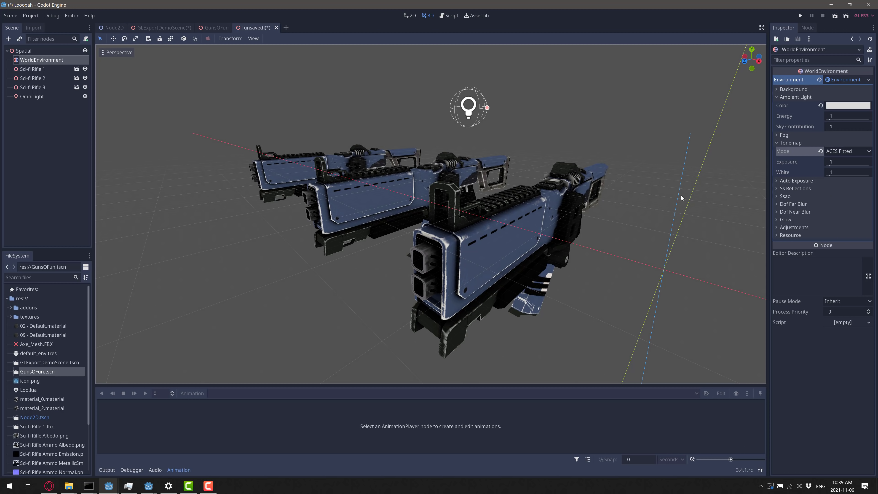
{"action": "mouse_move", "coordinate": [831, 176]}
{"action": "left_mouse_down"}
{"action": "mouse_move", "coordinate": [848, 176]}
{"action": "mouse_move", "coordinate": [838, 164]}
{"action": "mouse_move", "coordinate": [854, 165]}
{"action": "mouse_move", "coordinate": [833, 164]}
{"action": "left_mouse_up"}
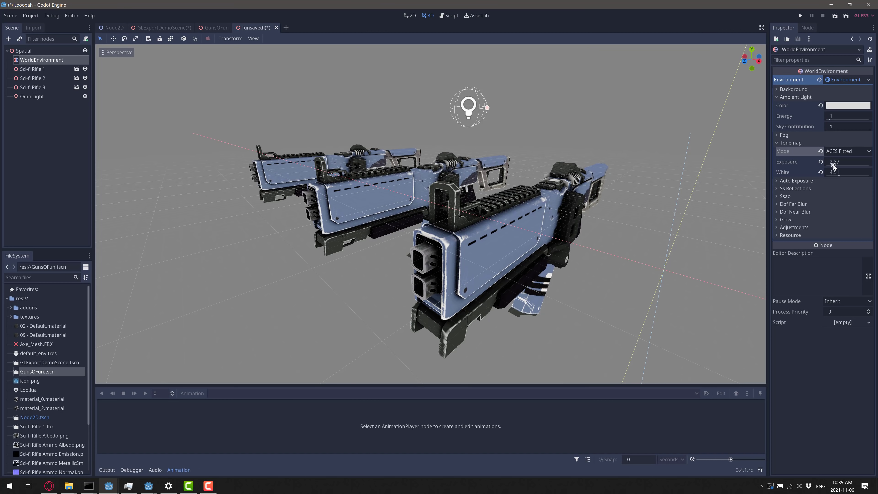
{"action": "left_click", "coordinate": [847, 155]}
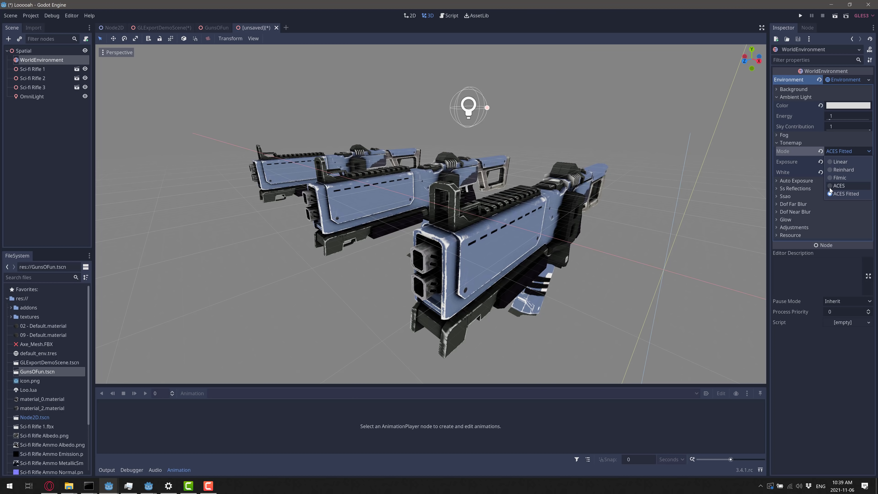
{"action": "left_click", "coordinate": [828, 187]}
{"action": "left_click", "coordinate": [847, 150]}
{"action": "left_click", "coordinate": [832, 193]}
{"action": "left_click", "coordinate": [846, 152]}
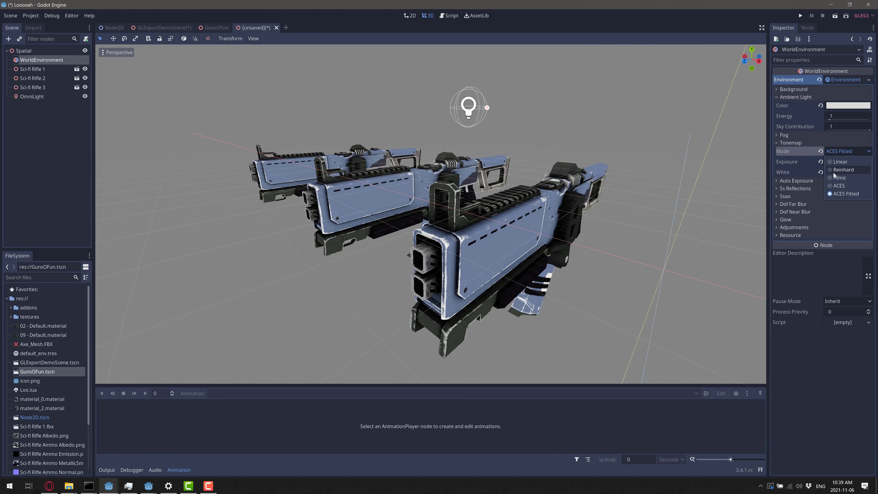
{"action": "left_click", "coordinate": [828, 185]}
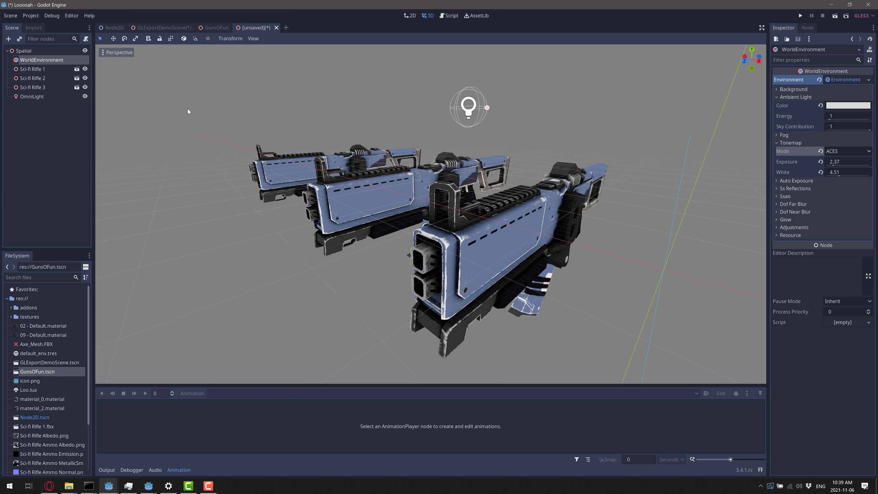
Open Project > Tools > Export GLTF..., bringing up the dialog proposing Spatial.gltf
{"action": "left_click", "coordinate": [35, 19]}
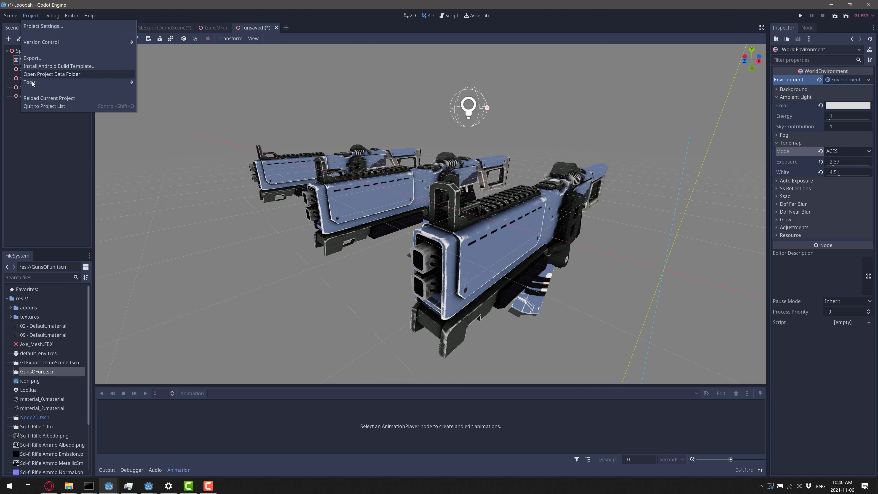
{"action": "mouse_move", "coordinate": [32, 84]}
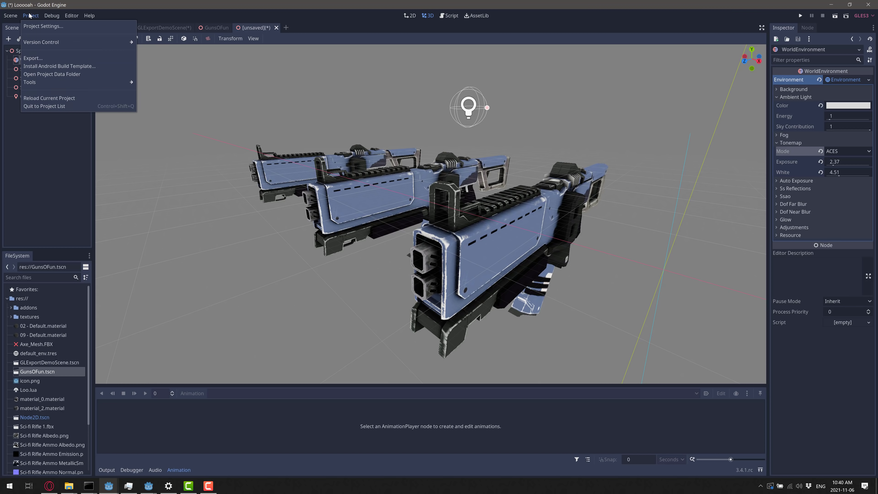
{"action": "mouse_move", "coordinate": [10, 15]}
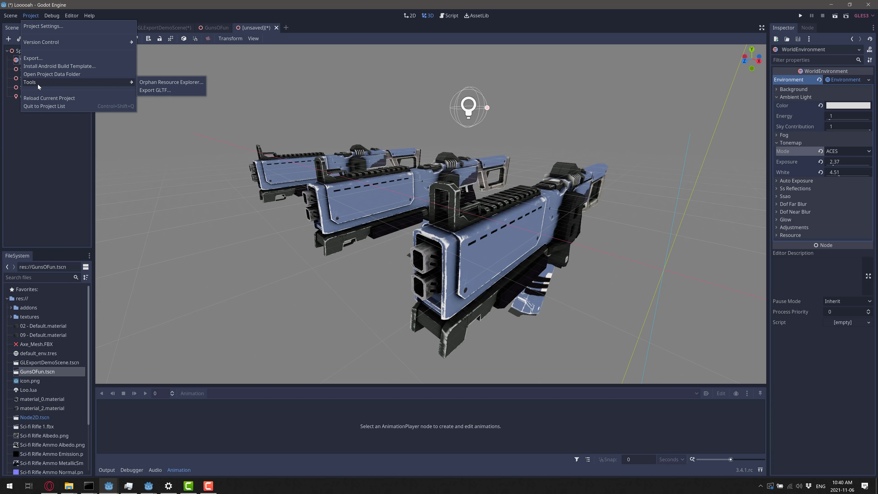
{"action": "mouse_move", "coordinate": [118, 81]}
Export the scene into /temp, renaming the file from Spatial to LOtsOfGuns.gltf
{"action": "left_click", "coordinate": [163, 90]}
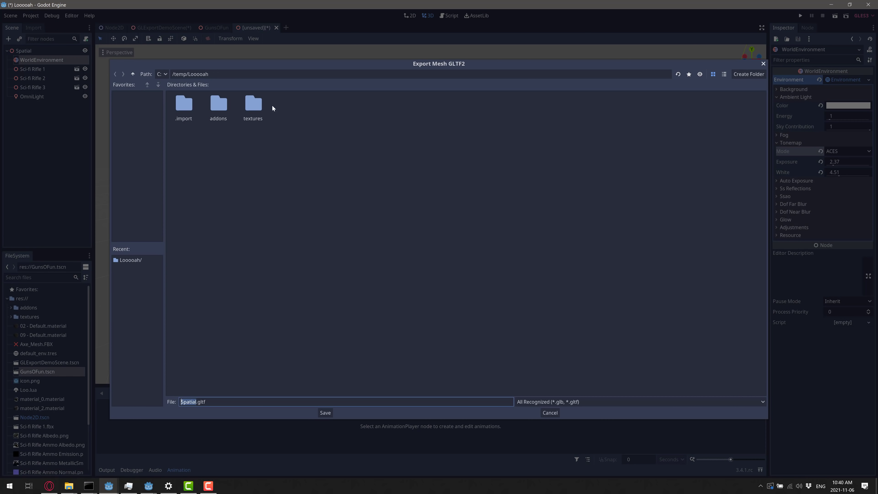
{"action": "left_click", "coordinate": [133, 74]}
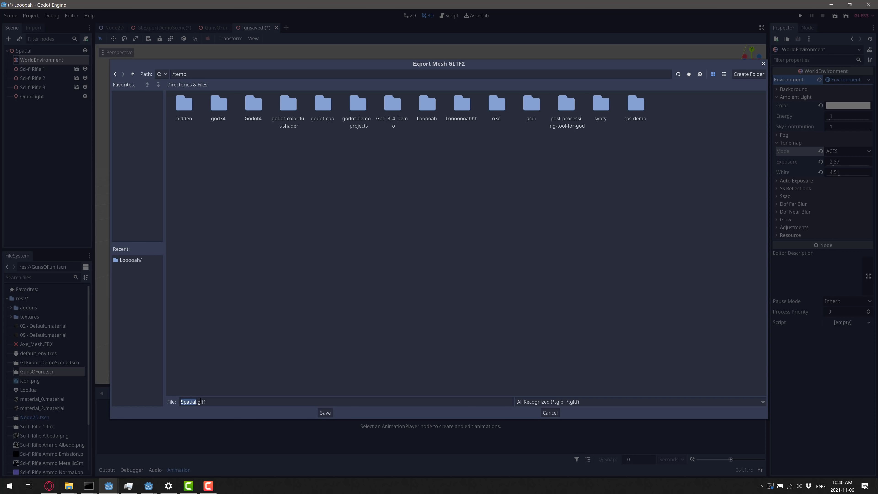
{"action": "double_click", "coordinate": [189, 402]}
{"action": "type", "text": "LOts"}
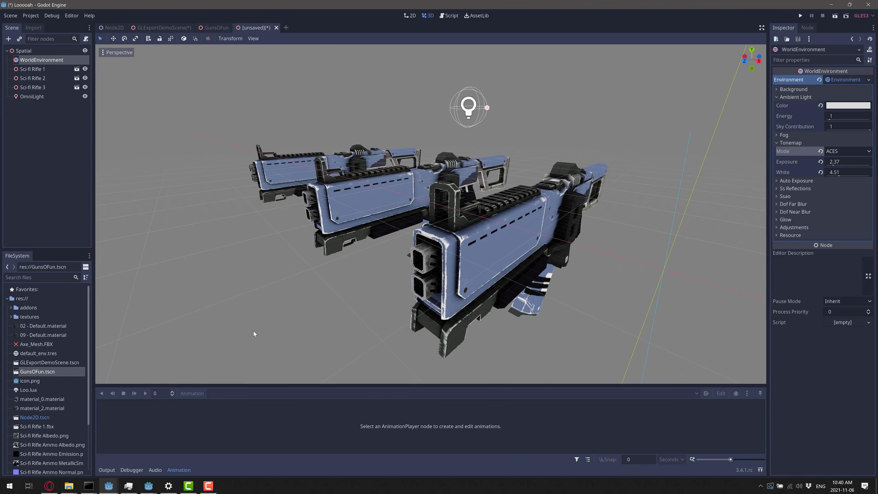
Search 'blender' from the Windows Start menu and launch it
{"action": "key", "text": "super"}
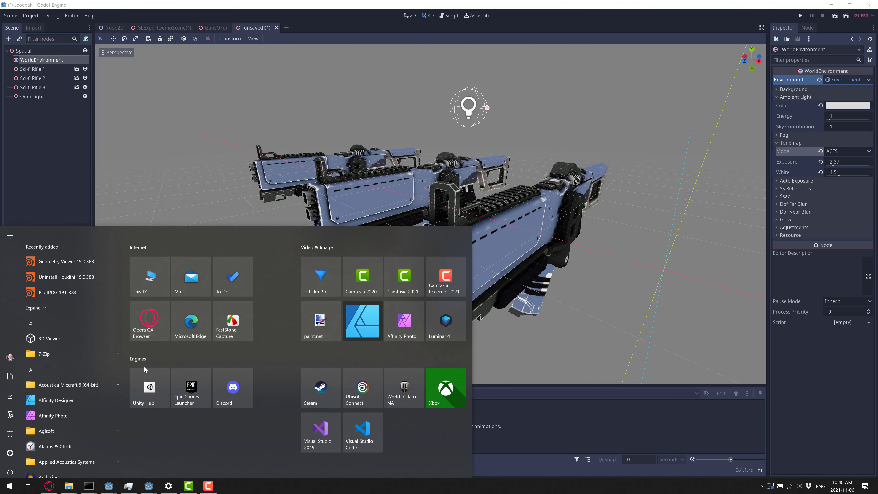
{"action": "type", "text": "blender"}
{"action": "key", "text": "Return"}
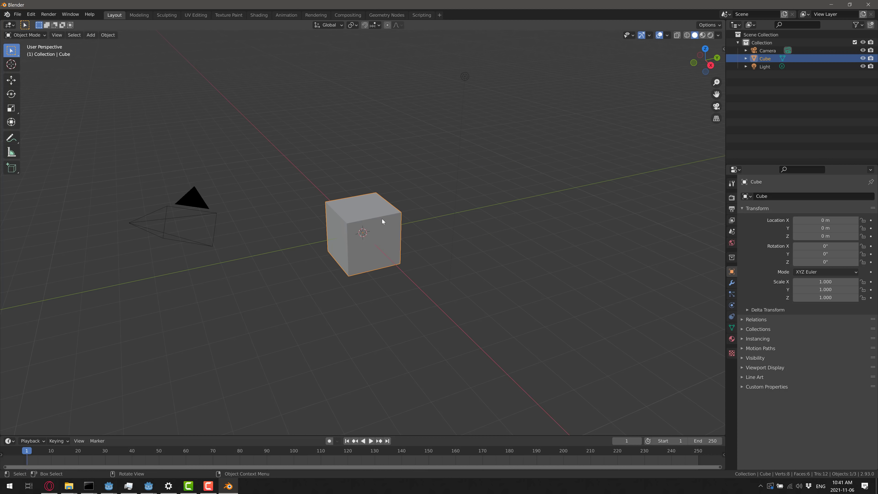
Delete the default cube and import C:\temp\LOtsOfGuns.gltf with the glTF 2.0 importer
{"action": "key", "text": "Delete"}
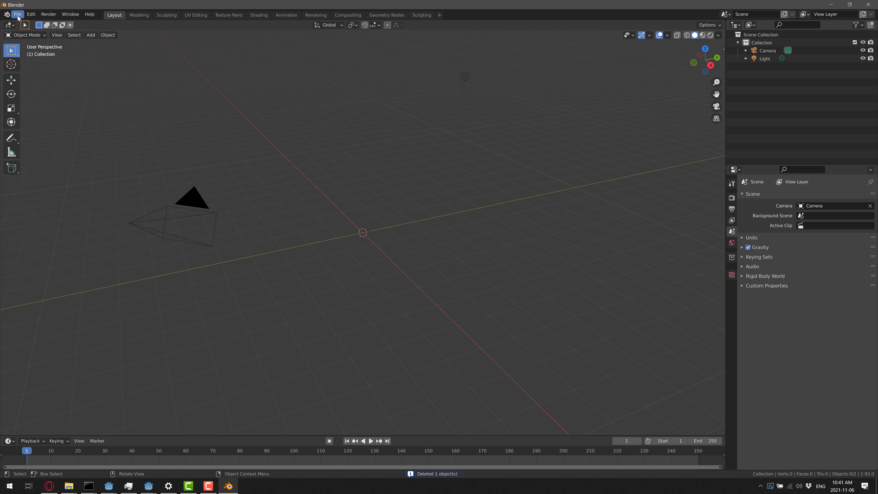
{"action": "left_click", "coordinate": [17, 15]}
{"action": "mouse_move", "coordinate": [44, 122]}
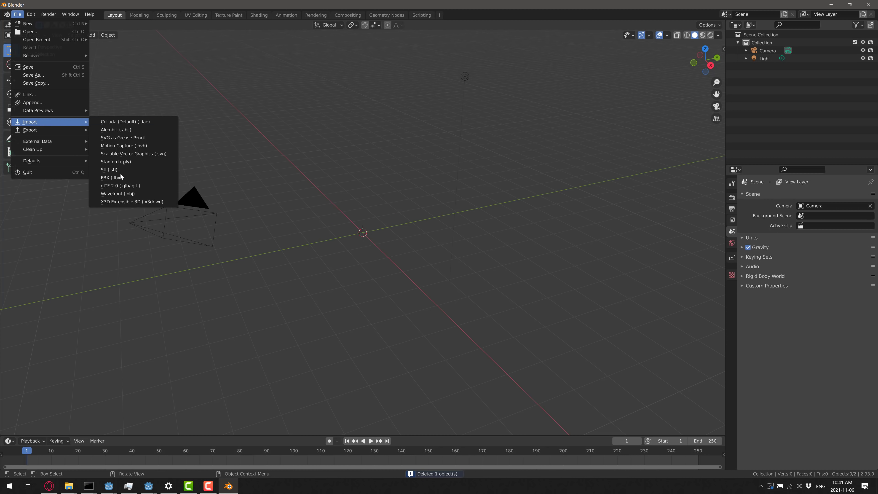
{"action": "left_click", "coordinate": [125, 185]}
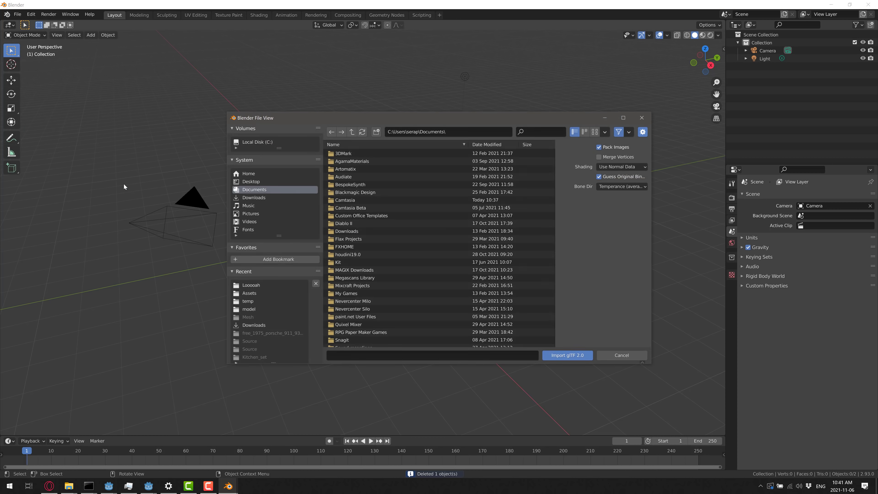
{"action": "left_click", "coordinate": [255, 143]}
{"action": "left_click", "coordinate": [344, 225]}
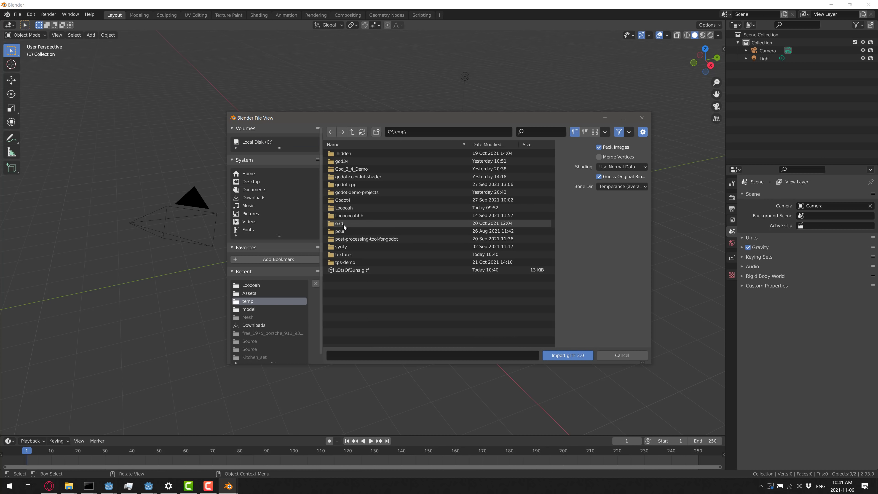
{"action": "left_click", "coordinate": [356, 269]}
{"action": "left_click", "coordinate": [565, 356]}
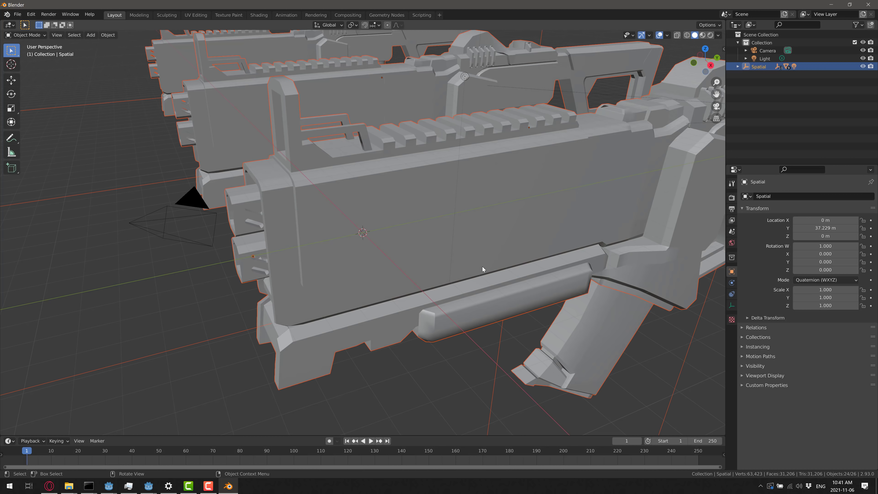
{"action": "scroll", "coordinate": [487, 241], "scroll_direction": "down", "scroll_amount": 1}
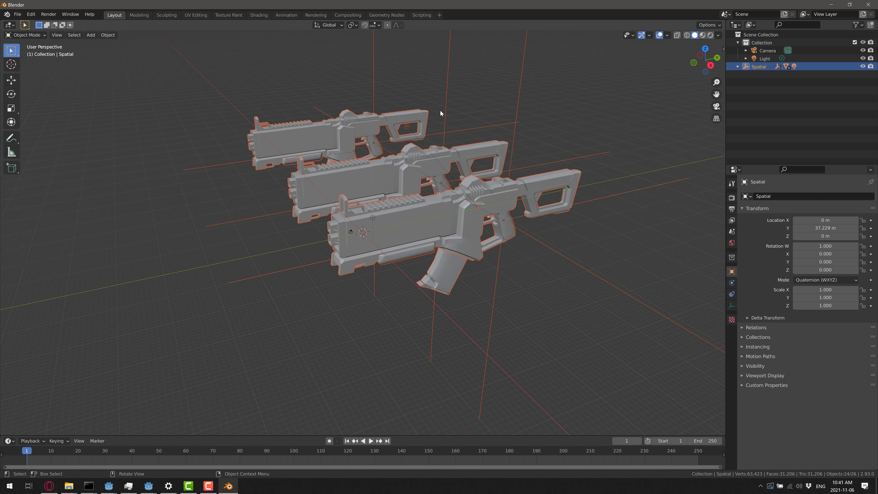
Switch to Rendered shading and move the rifle group to -13.415, 44.14, 30.216
{"action": "left_click", "coordinate": [710, 34]}
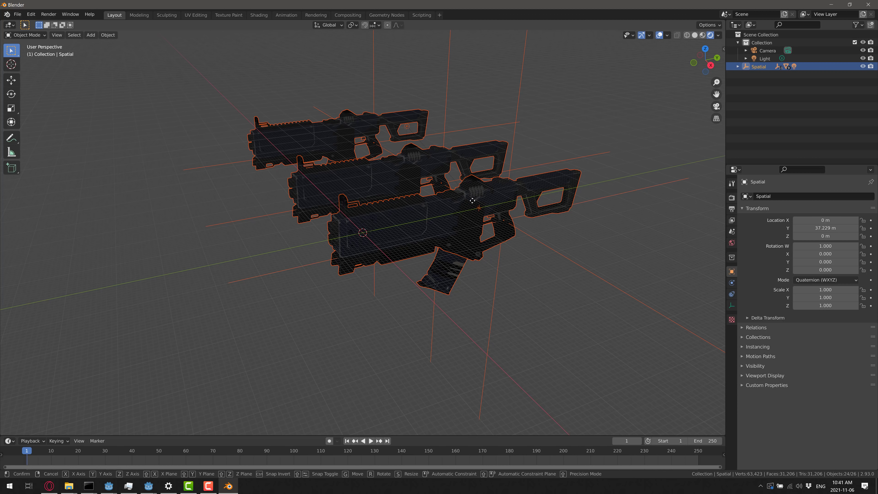
{"action": "key", "text": "g"}
{"action": "left_click", "coordinate": [473, 88]}
{"action": "middle_click_drag", "start_coordinate": [473, 89], "coordinate": [496, 183]}
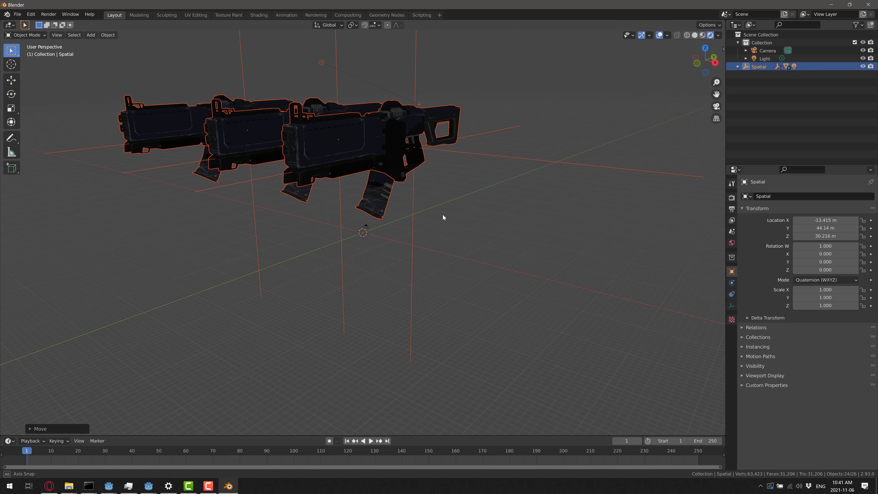
{"action": "middle_click_drag", "start_coordinate": [442, 214], "coordinate": [428, 209]}
{"action": "key", "text": "shift+grave"}
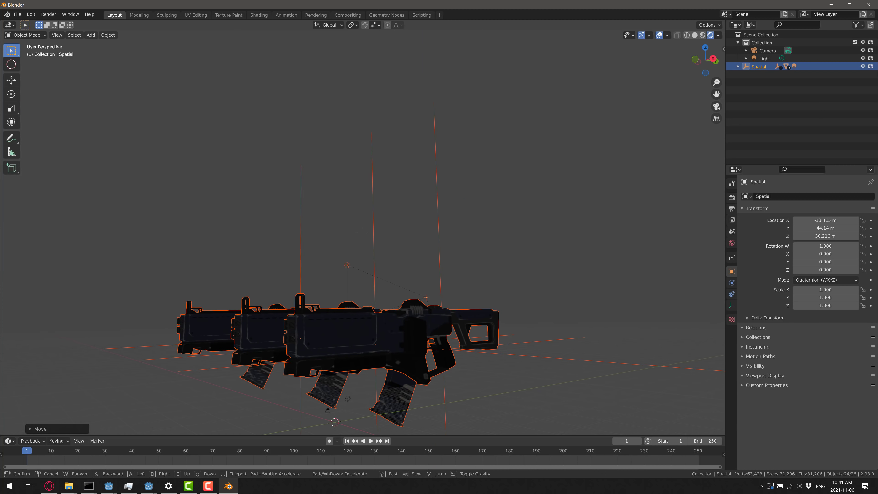
{"action": "key", "text": "w"}
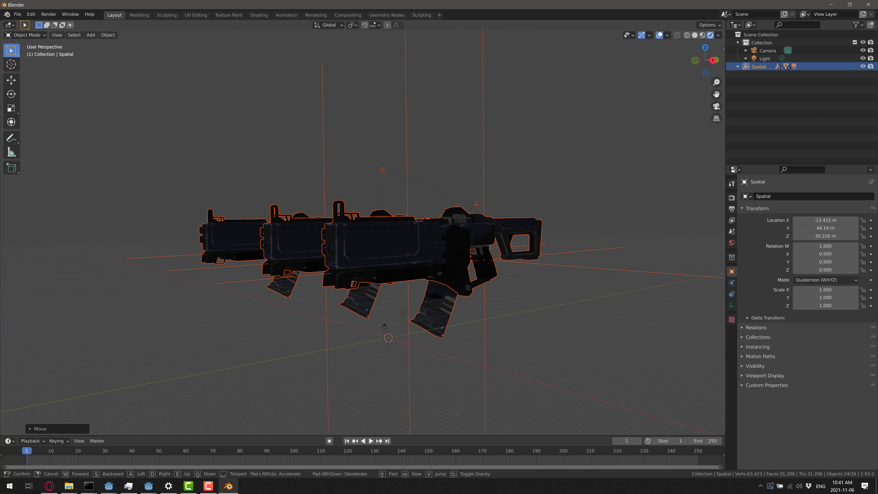
{"action": "left_click", "coordinate": [362, 234]}
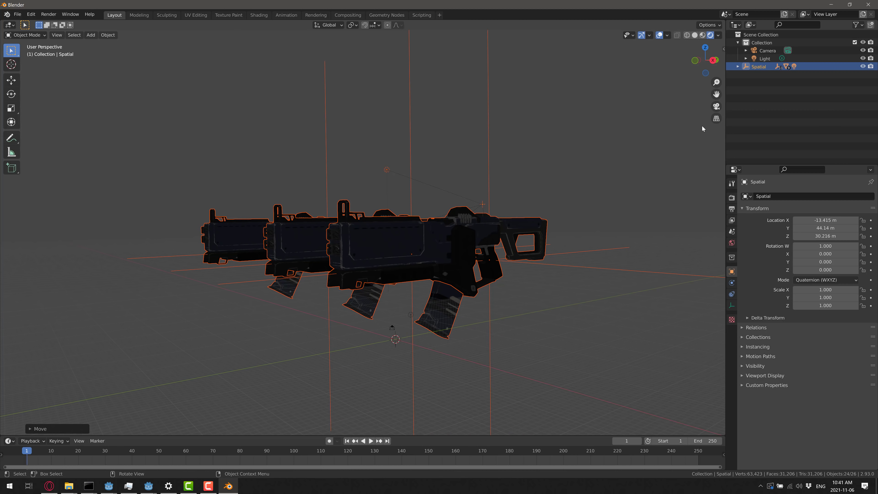
Expand the Spatial hierarchy in the Outliner, glancing back at Godot and returning
{"action": "key", "text": "KP_Add"}
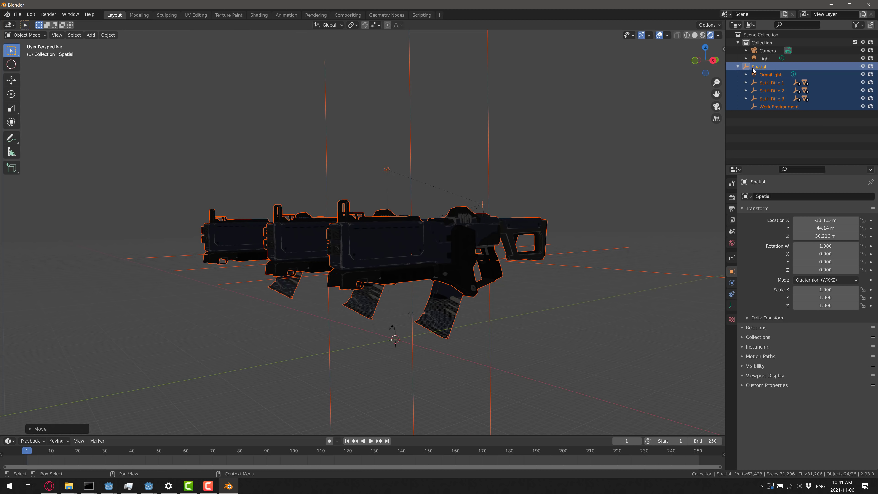
{"action": "key", "text": "alt+Tab"}
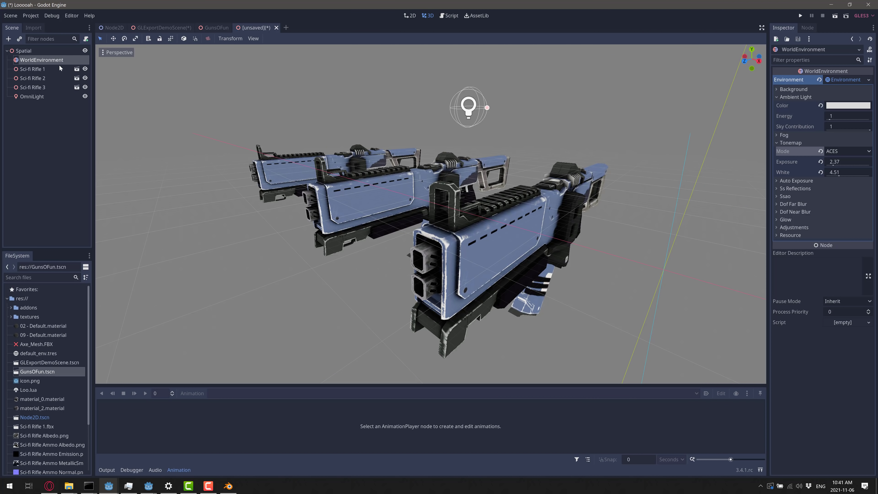
{"action": "key", "text": "alt+Tab"}
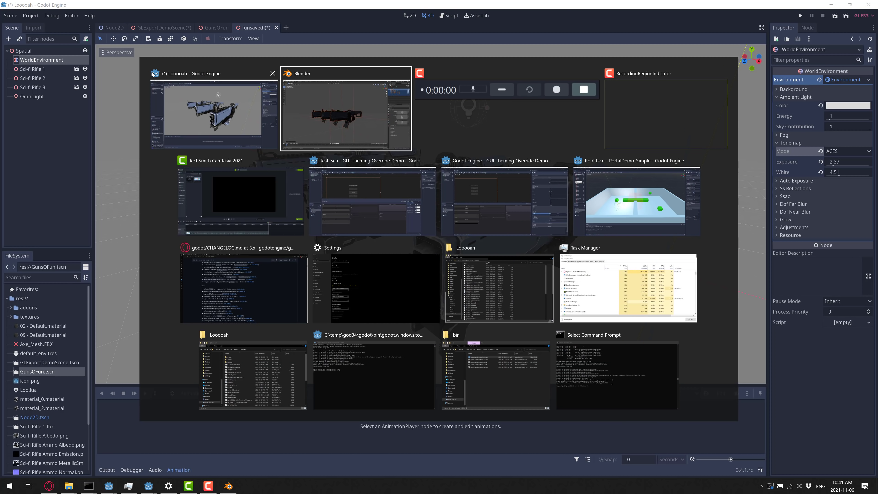
Inspect the transforms of OmniLight, the three Sci-fi Rifles and WorldEnvironment, reselecting OmniLight
{"action": "left_click", "coordinate": [769, 74]}
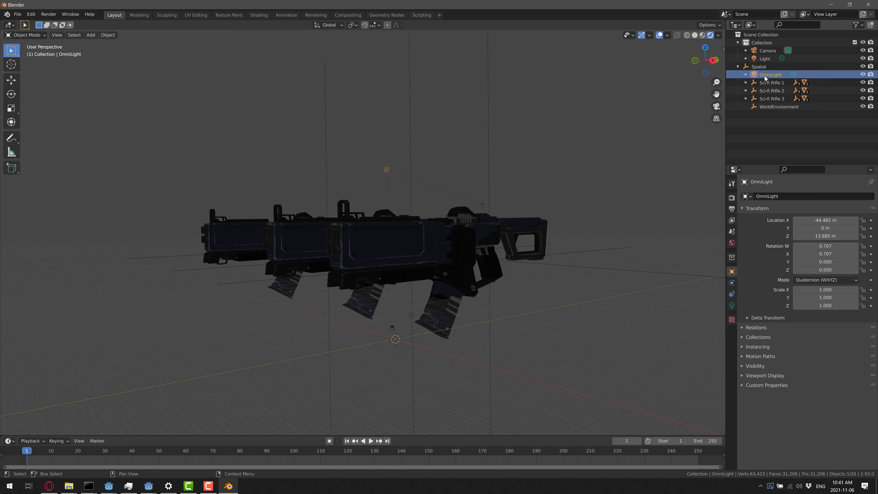
{"action": "left_click", "coordinate": [765, 83]}
{"action": "left_click", "coordinate": [766, 90]}
{"action": "left_click", "coordinate": [767, 99]}
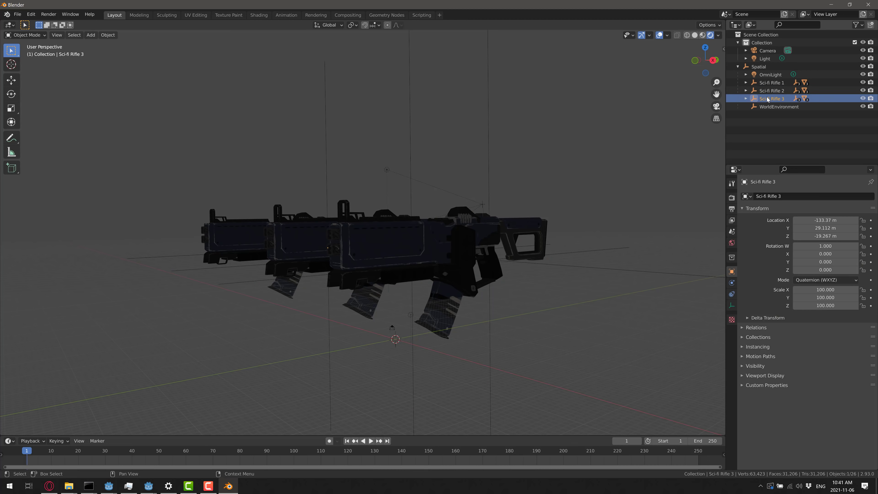
{"action": "left_click", "coordinate": [766, 107]}
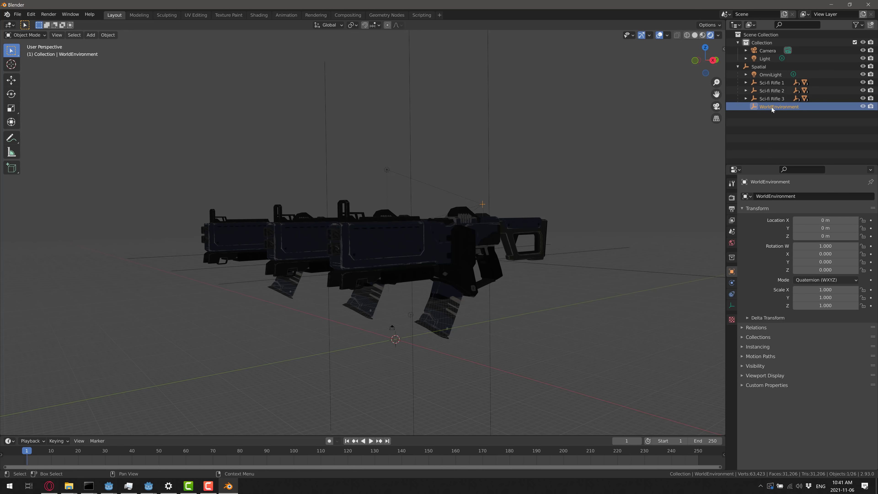
{"action": "left_click", "coordinate": [769, 74]}
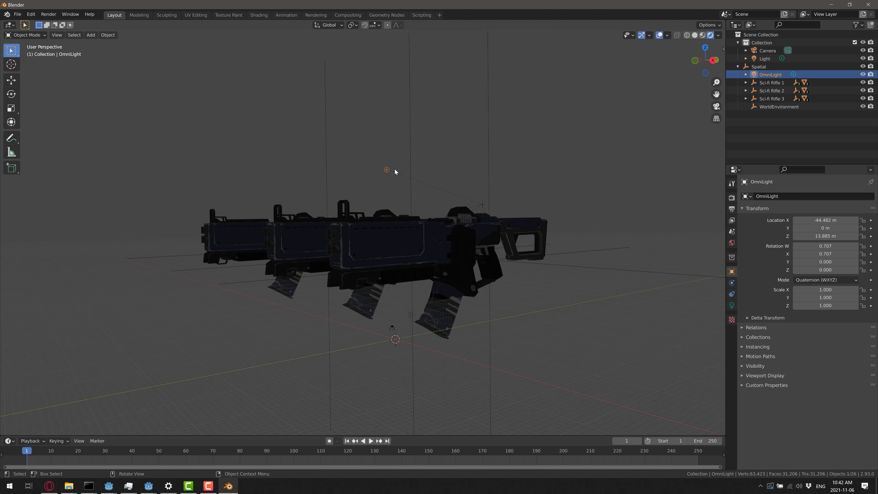
Reposition the OmniLight and set its Power to 348.3 W and Radius to 29.9 m
{"action": "key", "text": "g"}
{"action": "left_click", "coordinate": [407, 182]}
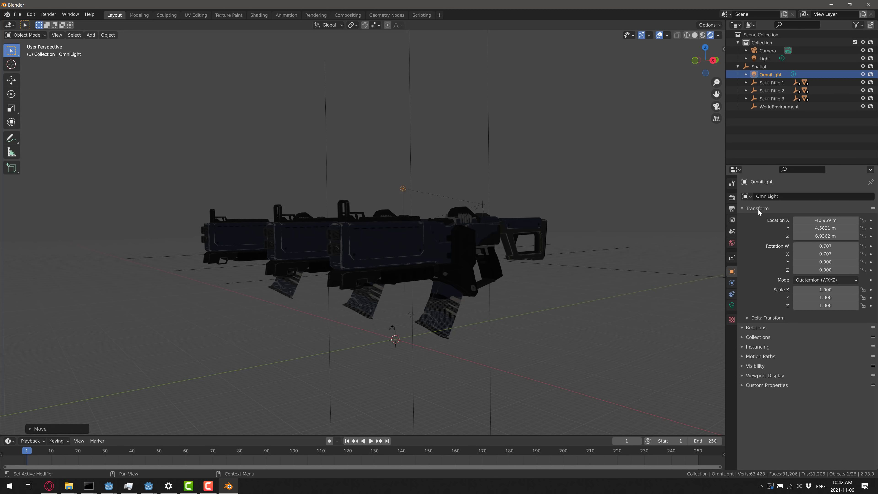
{"action": "left_click", "coordinate": [732, 305]}
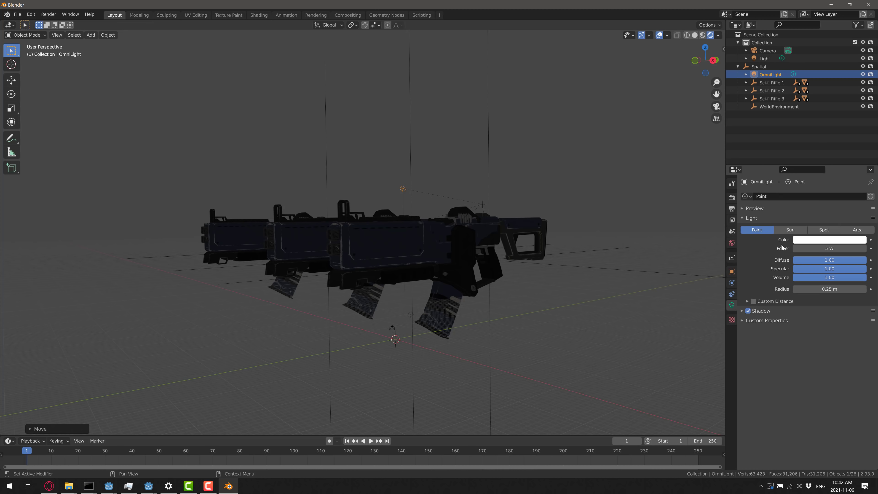
{"action": "left_click_drag", "start_coordinate": [825, 248], "coordinate": [864, 248]}
{"action": "left_click_drag", "start_coordinate": [829, 288], "coordinate": [864, 288]}
{"action": "key", "text": "g"}
{"action": "left_click", "coordinate": [198, 407]}
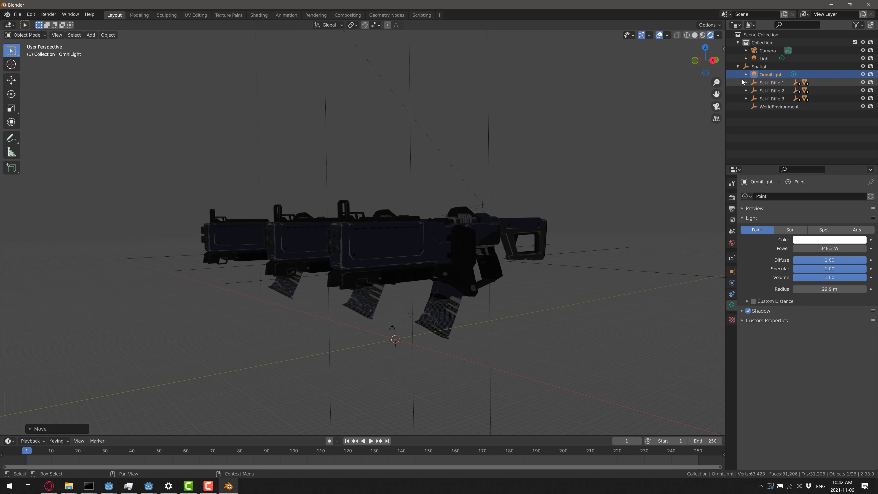
Look over the import formats in Blender's File menu, then return to the Godot editor
{"action": "left_click", "coordinate": [17, 14]}
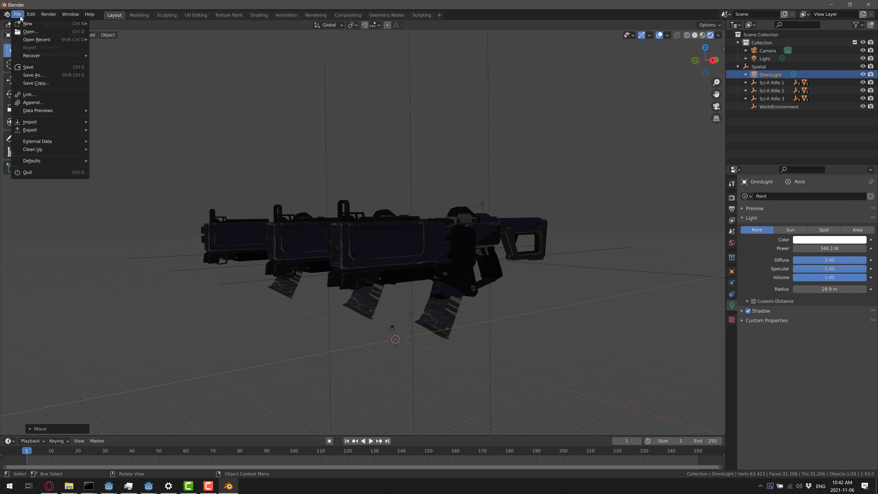
{"action": "mouse_move", "coordinate": [40, 126]}
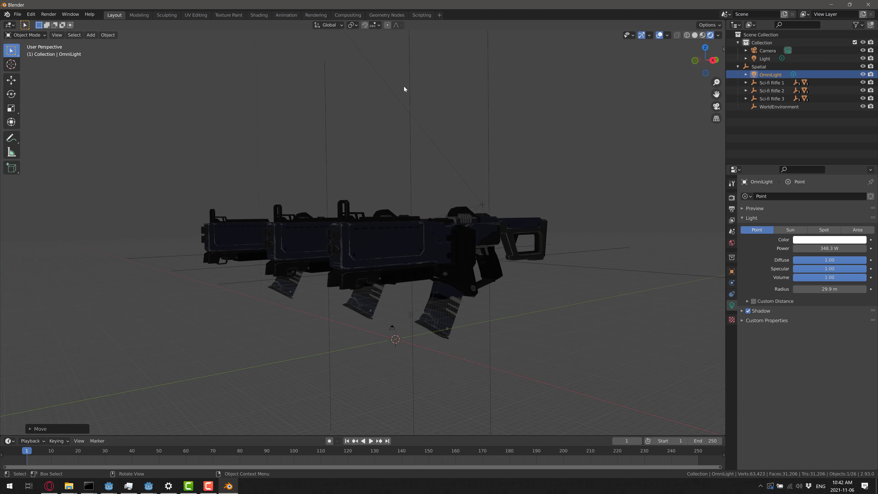
{"action": "key", "text": "alt+Tab"}
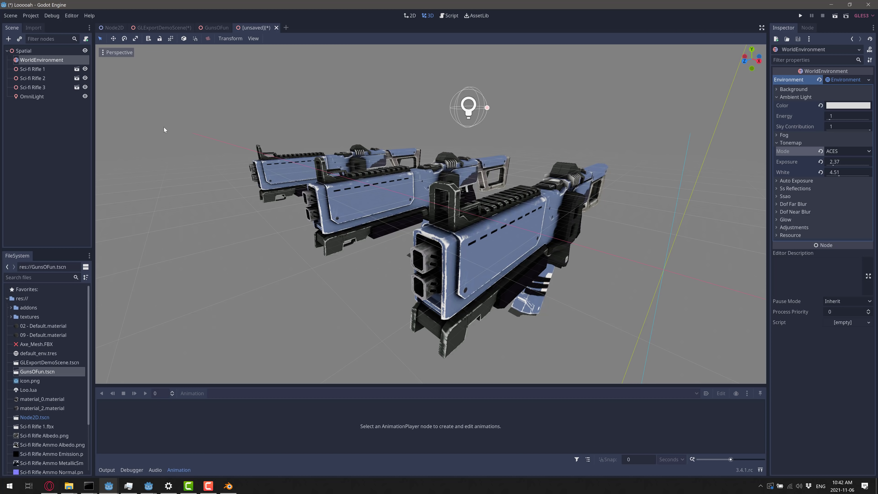
Select the Spatial root node and attach a new Lua script named Spatial.lua to it
{"action": "left_click", "coordinate": [29, 51]}
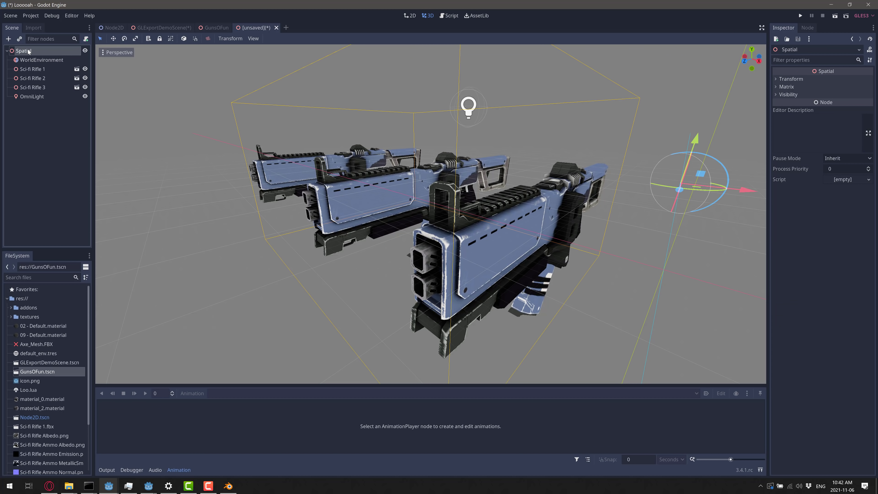
{"action": "left_click", "coordinate": [8, 38]}
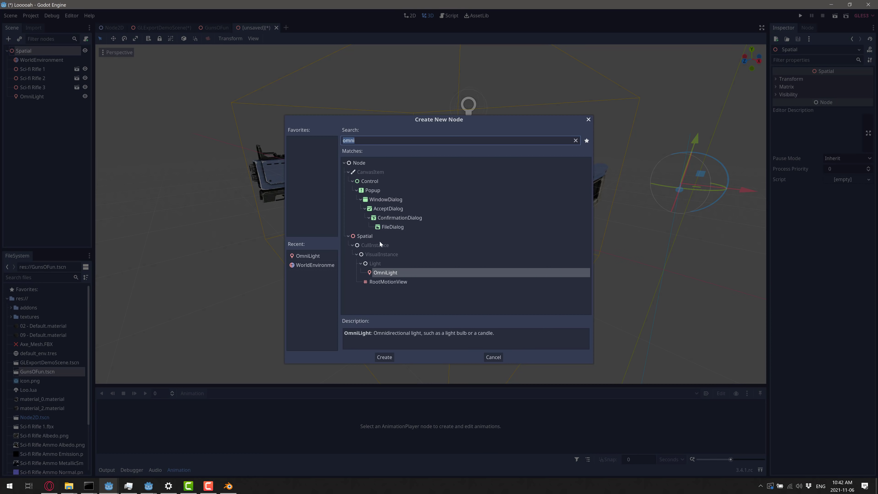
{"action": "left_click", "coordinate": [133, 159]}
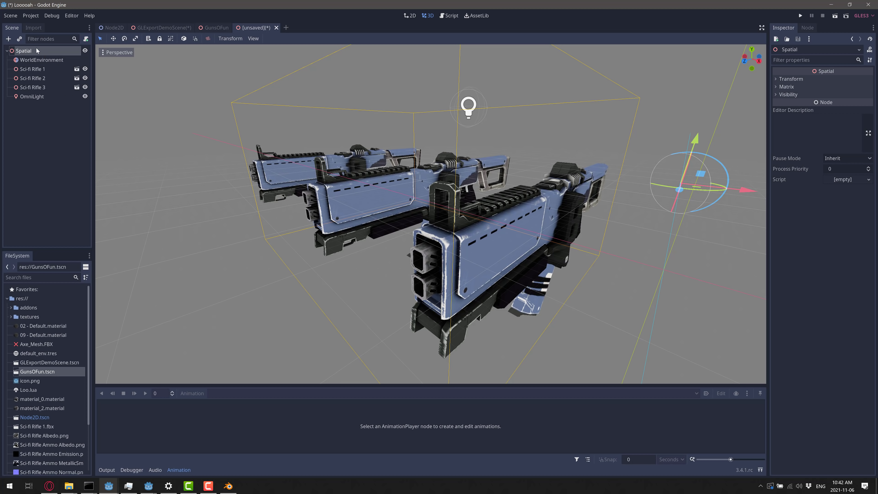
{"action": "left_click", "coordinate": [86, 39]}
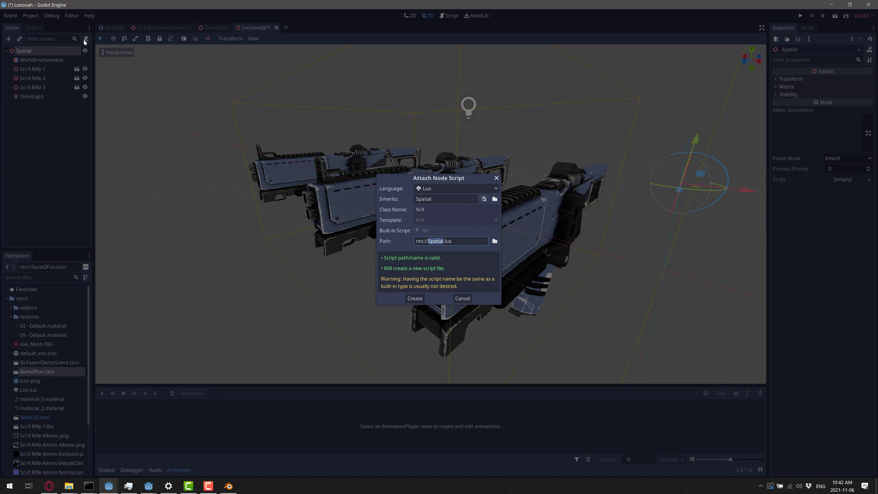
{"action": "left_click", "coordinate": [417, 299]}
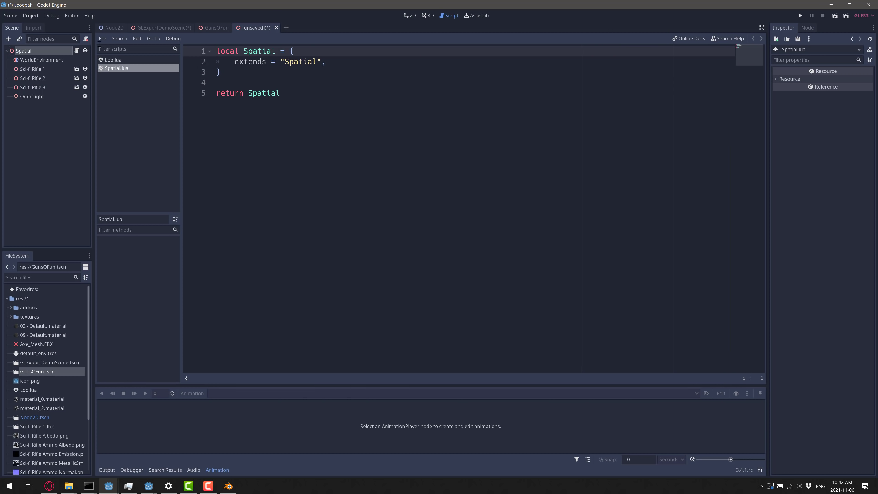
Drag WorldEnvironment's ambient_light_color and tonemap_white properties onto line 7 of Spatial.lua
{"action": "left_click", "coordinate": [38, 70]}
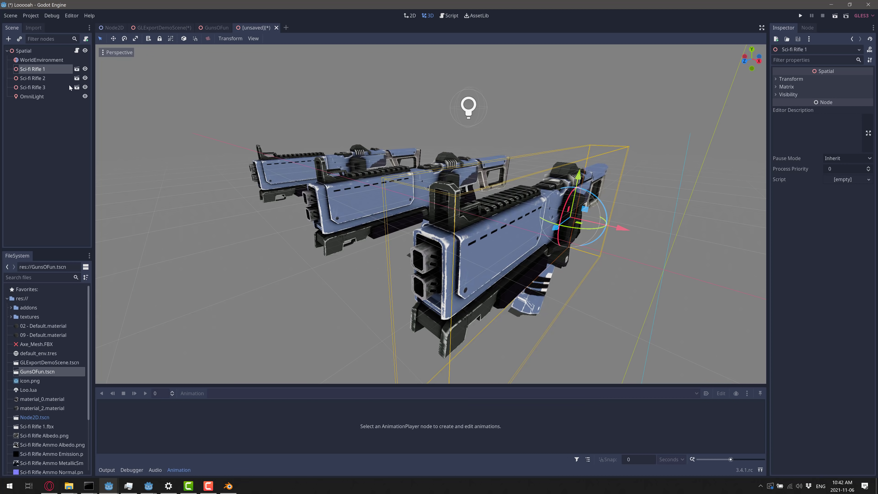
{"action": "left_click", "coordinate": [33, 61]}
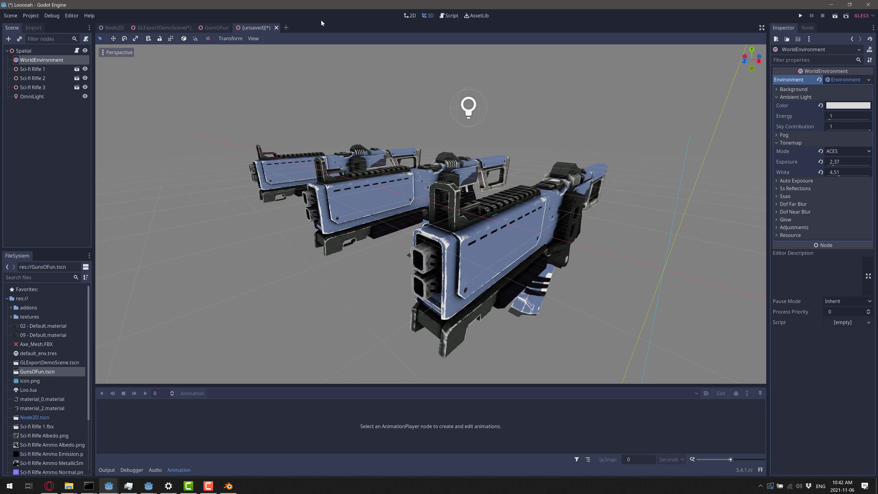
{"action": "left_click", "coordinate": [450, 16]}
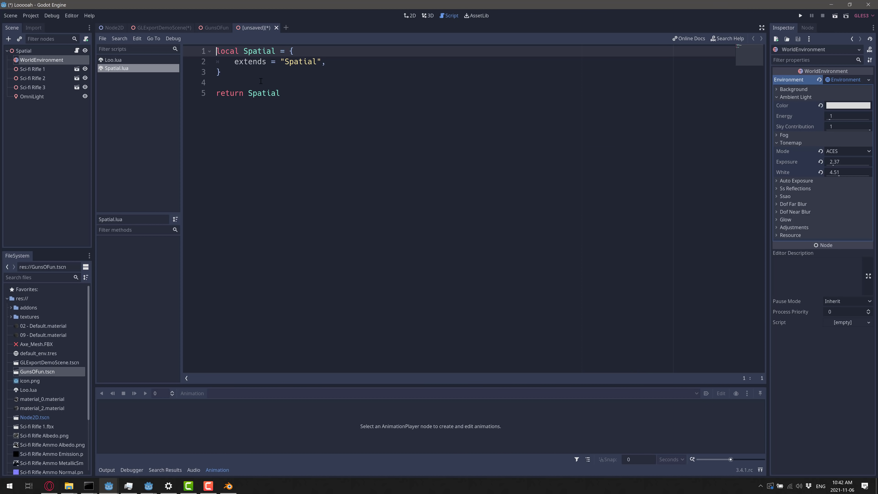
{"action": "left_click", "coordinate": [292, 96]}
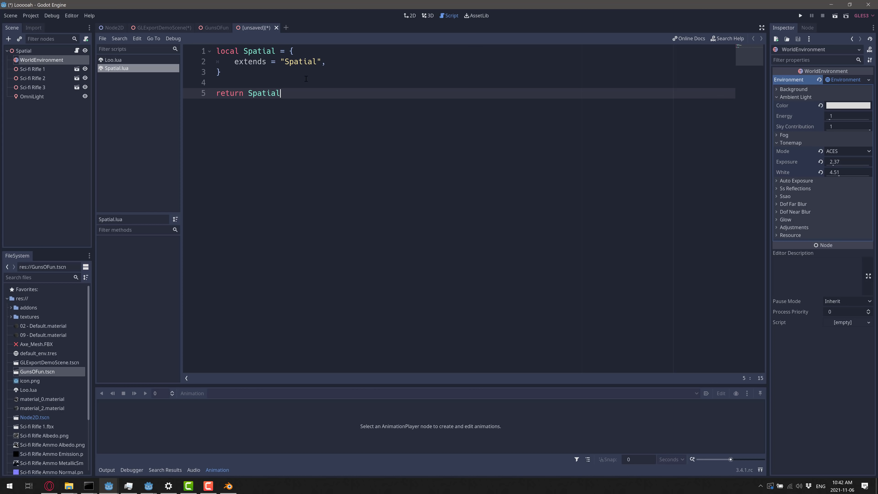
{"action": "key", "text": "Return"}
{"action": "key", "text": "Return"}
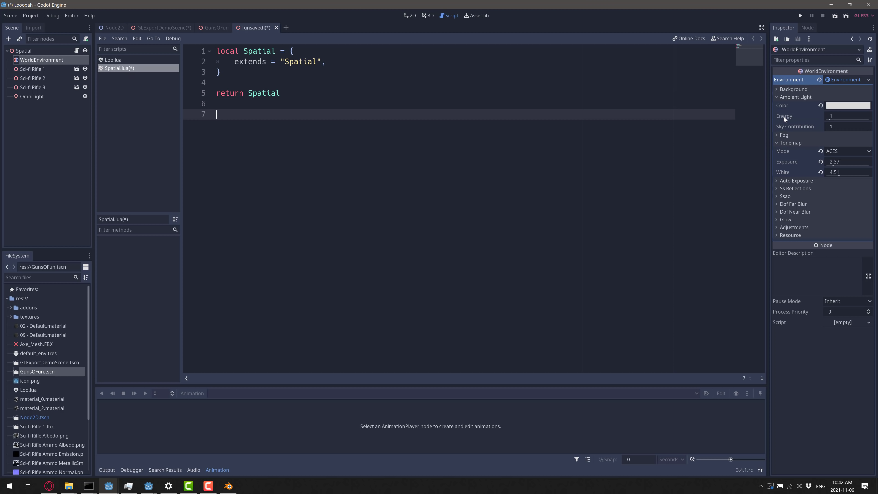
{"action": "left_click_drag", "start_coordinate": [784, 107], "coordinate": [218, 121]}
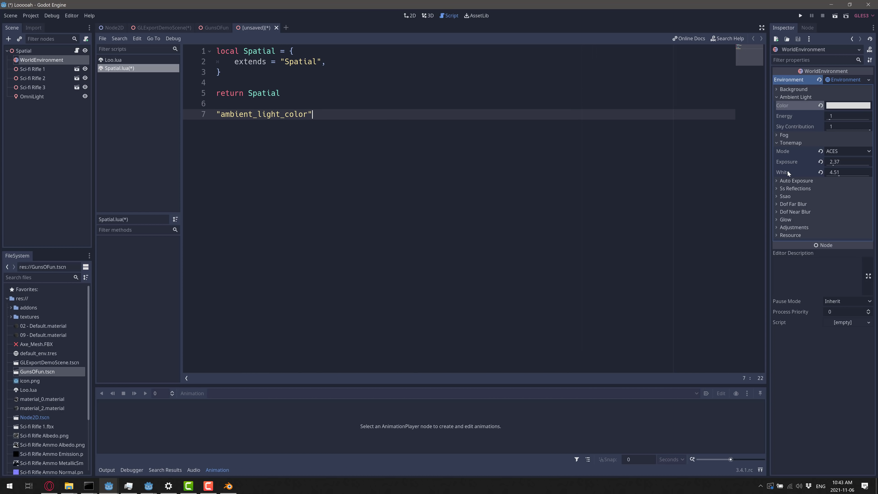
{"action": "left_click_drag", "start_coordinate": [787, 171], "coordinate": [418, 173]}
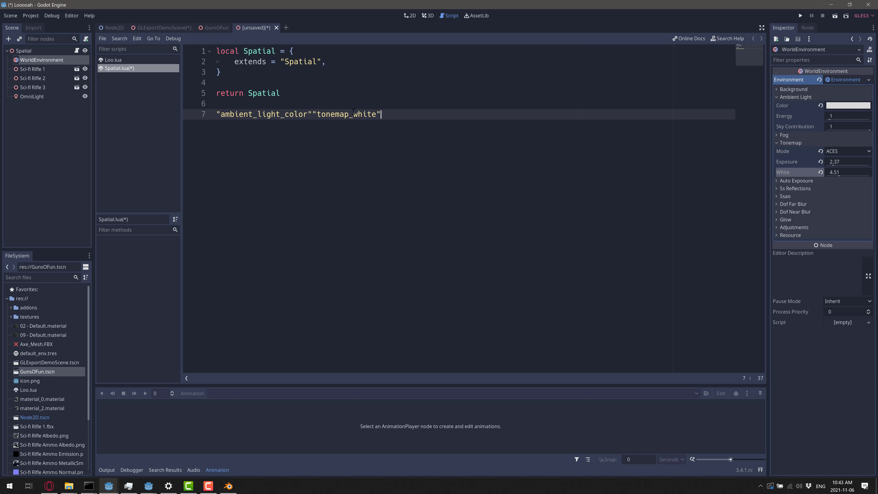
Switch to the 3D workspace, closing the FileSystem sort menu without changing the sort order
{"action": "left_click", "coordinate": [429, 16]}
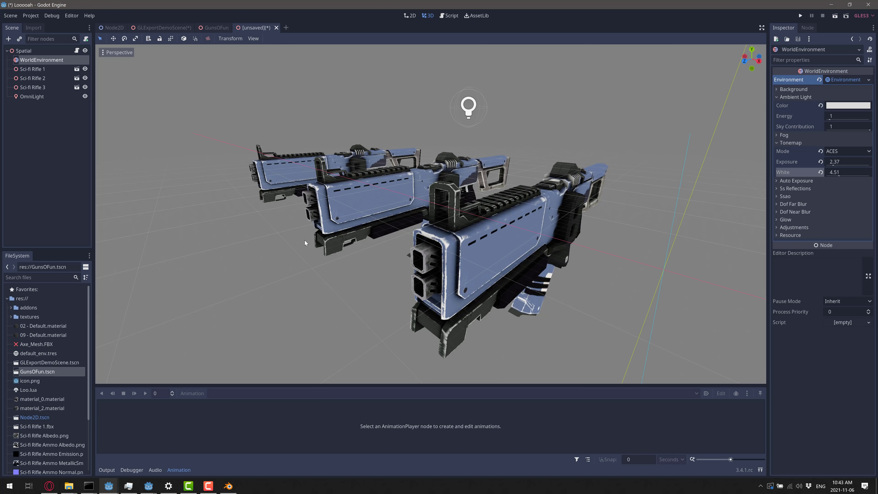
{"action": "left_click", "coordinate": [86, 278]}
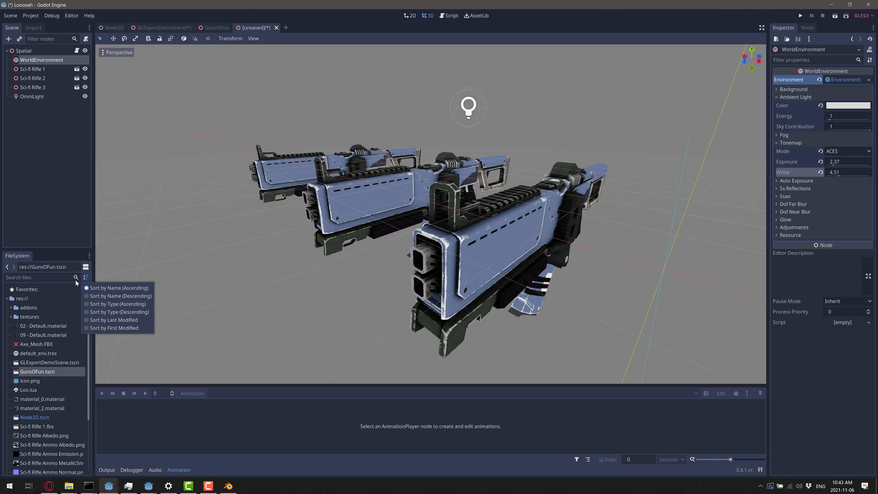
{"action": "left_click", "coordinate": [85, 277]}
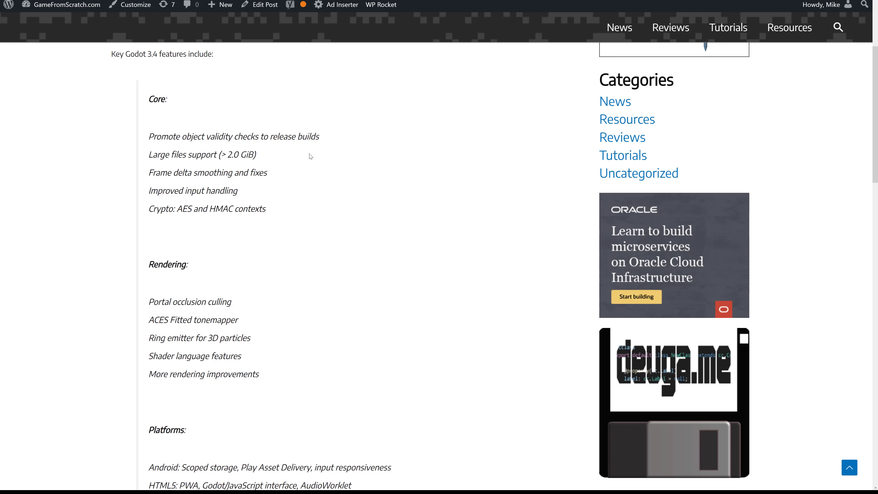
Scroll the article to the Key Godot 3.4 features list with its Core, Rendering and Platforms sections
{"action": "scroll", "coordinate": [306, 216], "scroll_direction": "down", "scroll_amount": 1}
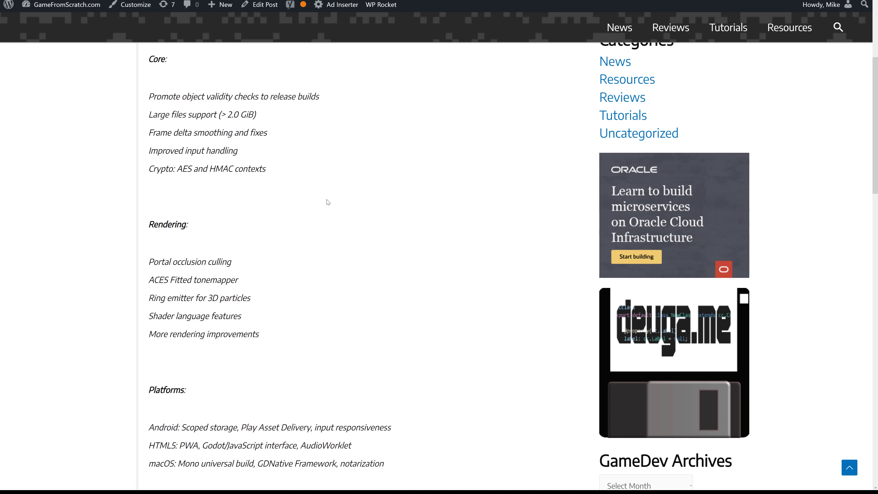
Highlight the Portal occlusion culling line, then scroll down to the Platforms and Physics lists
{"action": "scroll", "coordinate": [328, 197], "scroll_direction": "down", "scroll_amount": 2}
{"action": "left_click_drag", "start_coordinate": [229, 177], "coordinate": [148, 183]}
{"action": "left_click", "coordinate": [285, 190]}
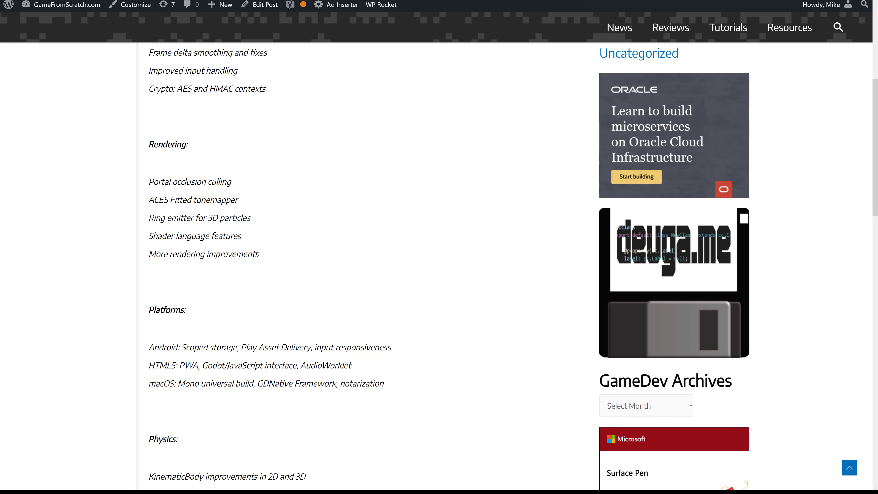
{"action": "scroll", "coordinate": [288, 262], "scroll_direction": "down", "scroll_amount": 5}
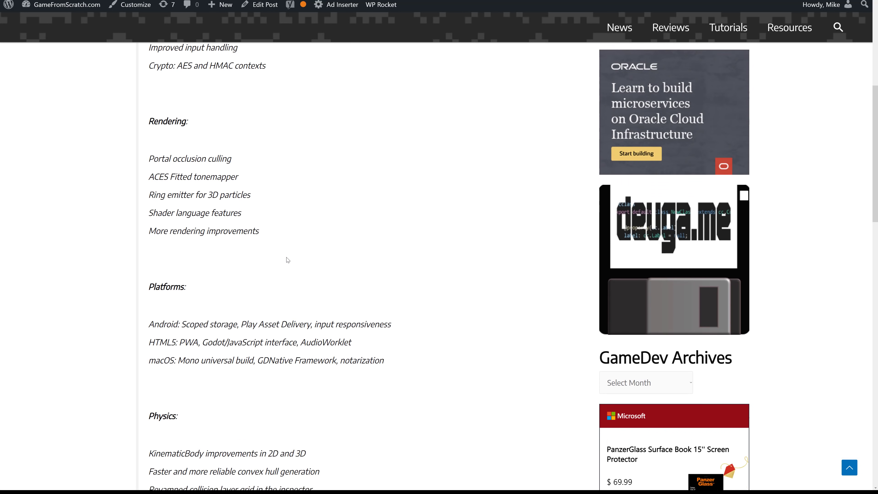
{"action": "scroll", "coordinate": [288, 262], "scroll_direction": "down", "scroll_amount": 2}
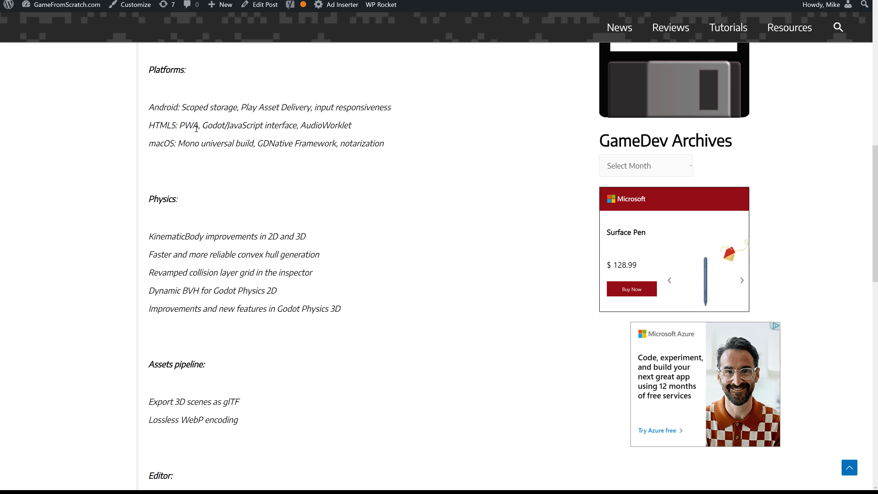
Highlight 'JavaScript' and 'notarization' in the platform notes, then scroll toward the Editor list
{"action": "double_click", "coordinate": [233, 125]}
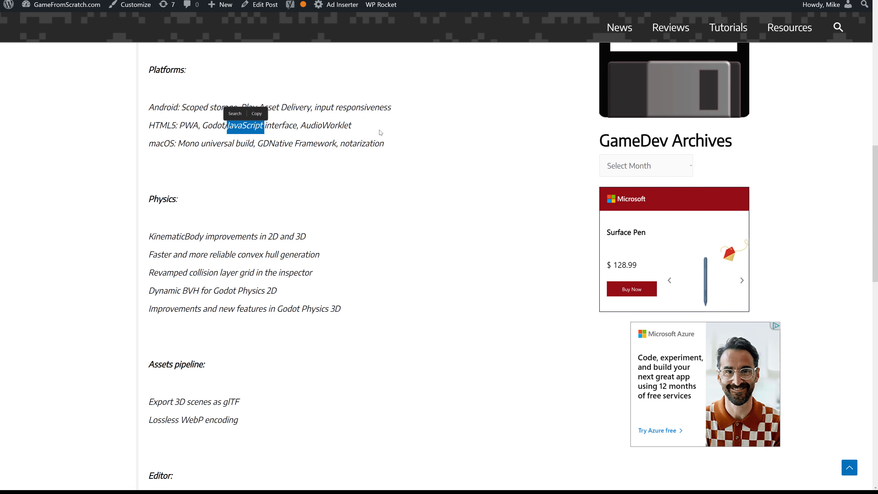
{"action": "left_click", "coordinate": [410, 143]}
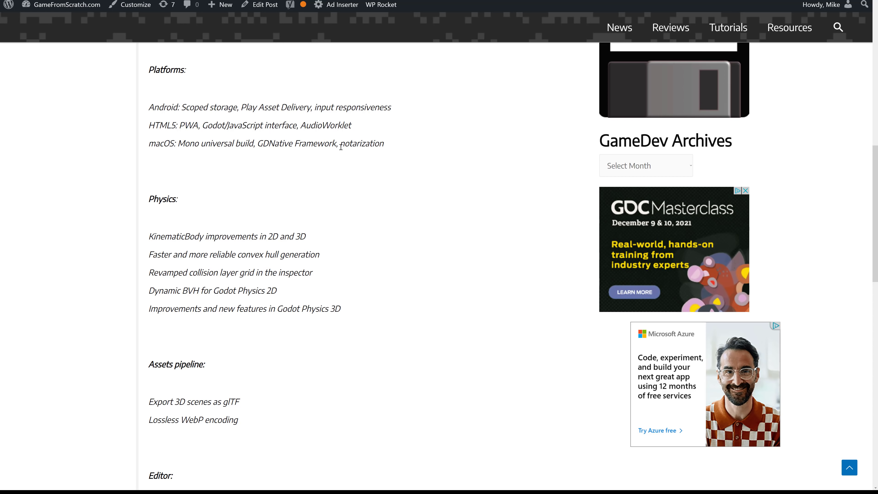
{"action": "left_click_drag", "start_coordinate": [341, 147], "coordinate": [404, 143]}
{"action": "left_click", "coordinate": [404, 144]}
{"action": "scroll", "coordinate": [172, 154], "scroll_direction": "down", "scroll_amount": 3}
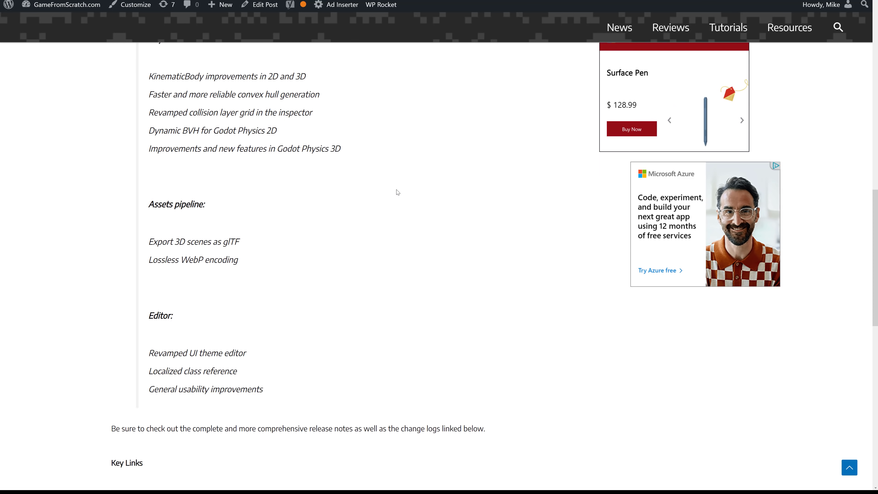
Scroll to Key Links, which lists the 3.4 Release Announcement, Change Log and Download links
{"action": "scroll", "coordinate": [397, 192], "scroll_direction": "down", "scroll_amount": 1}
{"action": "scroll", "coordinate": [398, 187], "scroll_direction": "up", "scroll_amount": 1}
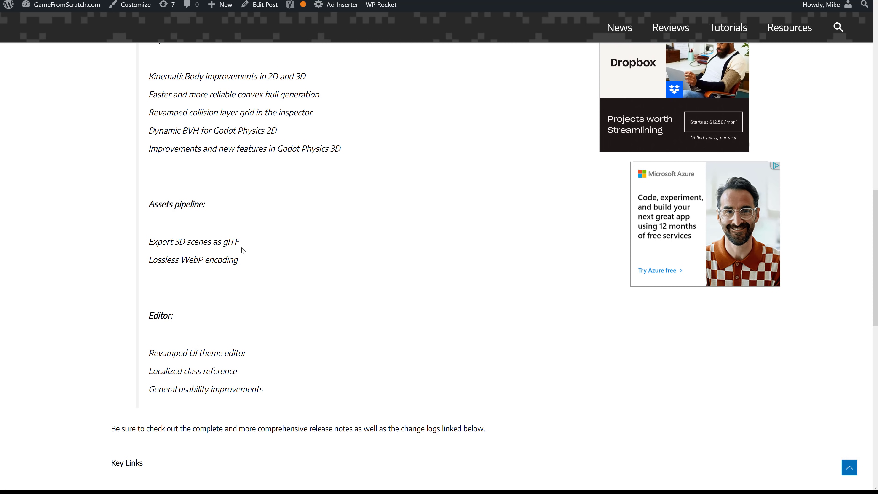
{"action": "scroll", "coordinate": [265, 273], "scroll_direction": "down", "scroll_amount": 1}
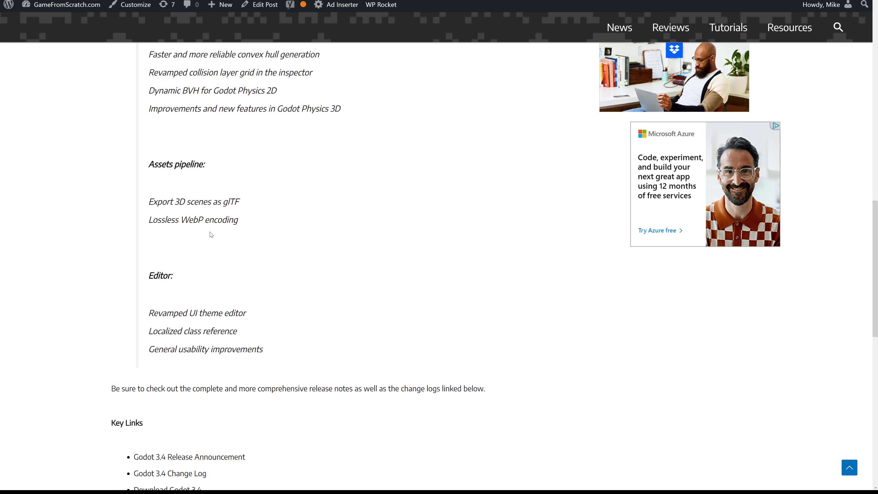
{"action": "scroll", "coordinate": [211, 235], "scroll_direction": "down", "scroll_amount": 1}
{"action": "scroll", "coordinate": [211, 234], "scroll_direction": "down", "scroll_amount": 1}
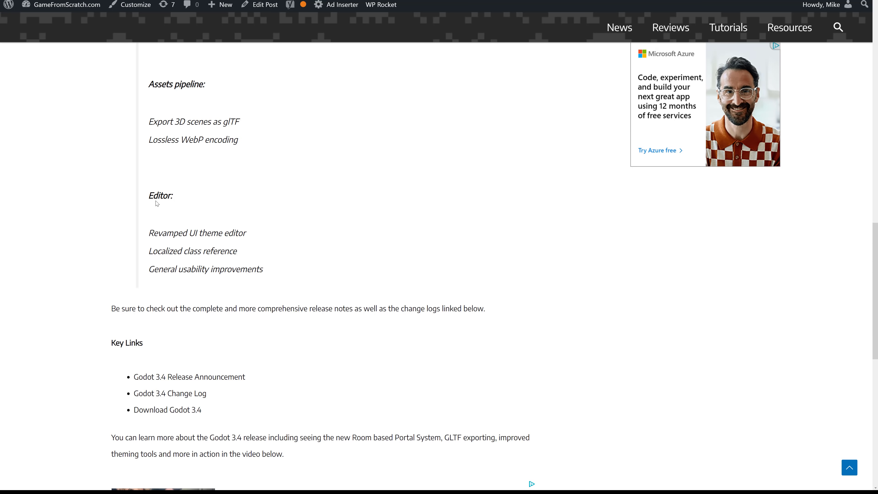
{"action": "scroll", "coordinate": [178, 228], "scroll_direction": "up", "scroll_amount": 1}
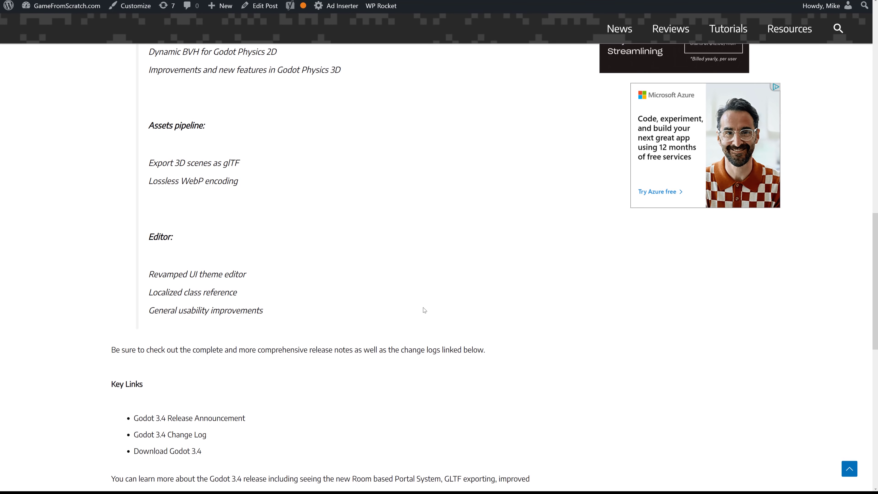
Skim down and back up CHANGELOG.md, then move to the ACES Fitted pull request #52477
{"action": "key", "text": "ctrl+Tab"}
{"action": "scroll", "coordinate": [394, 253], "scroll_direction": "down", "scroll_amount": 5}
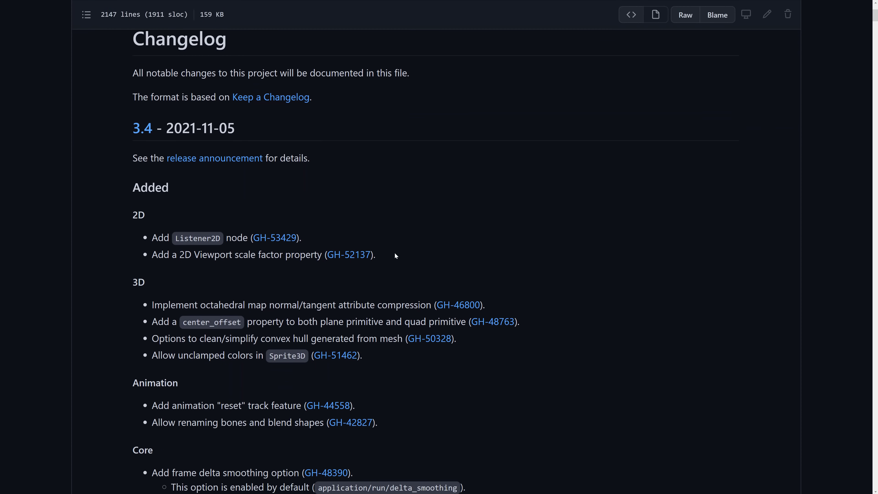
{"action": "scroll", "coordinate": [396, 255], "scroll_direction": "down", "scroll_amount": 9}
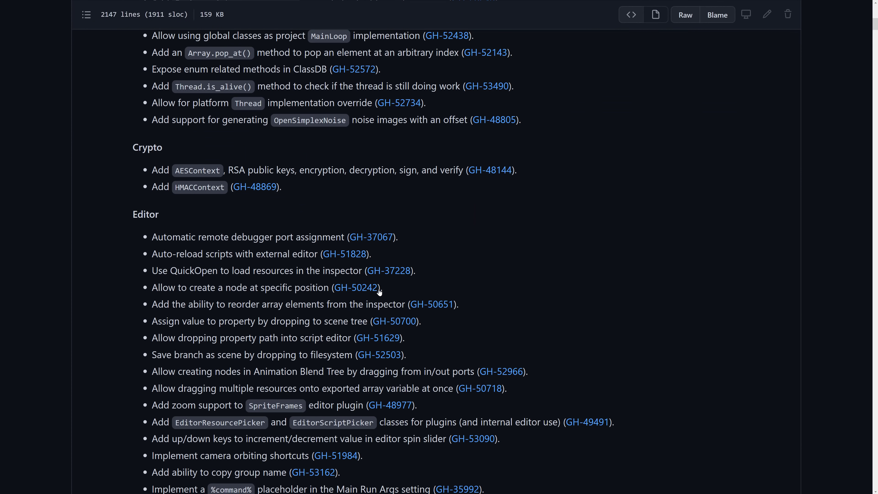
{"action": "scroll", "coordinate": [379, 292], "scroll_direction": "down", "scroll_amount": 17}
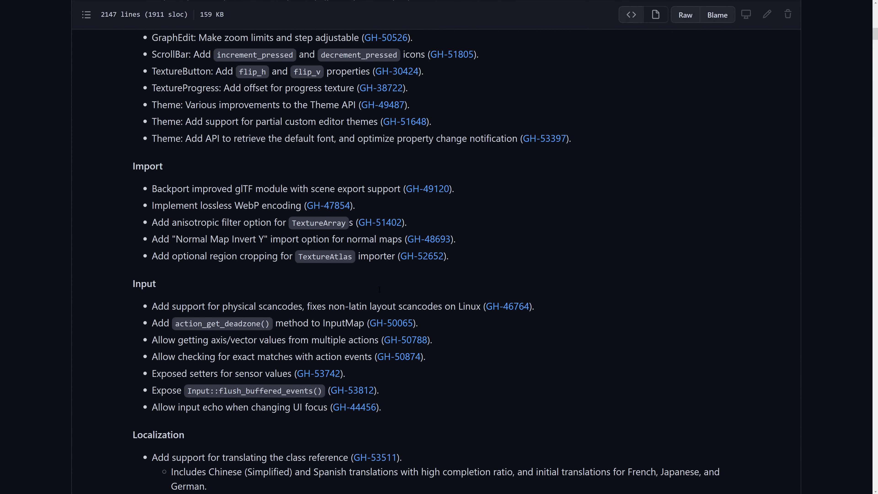
{"action": "scroll", "coordinate": [379, 289], "scroll_direction": "down", "scroll_amount": 17}
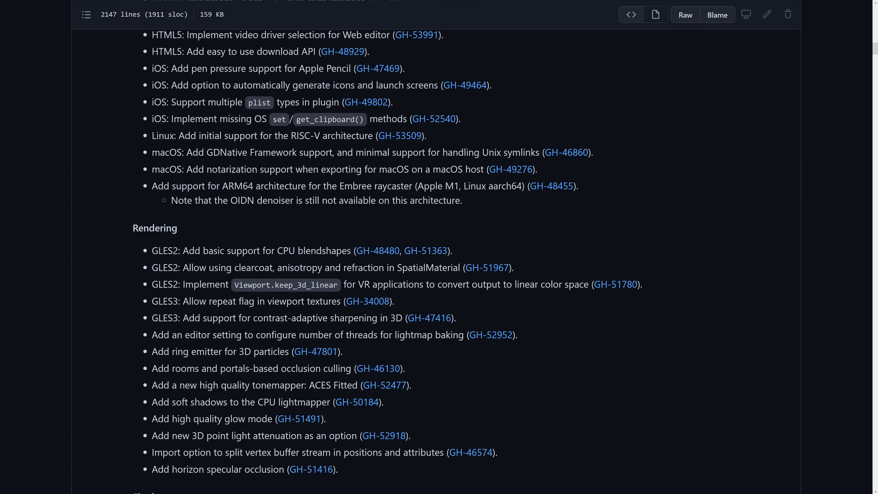
{"action": "scroll", "coordinate": [378, 289], "scroll_direction": "down", "scroll_amount": 12}
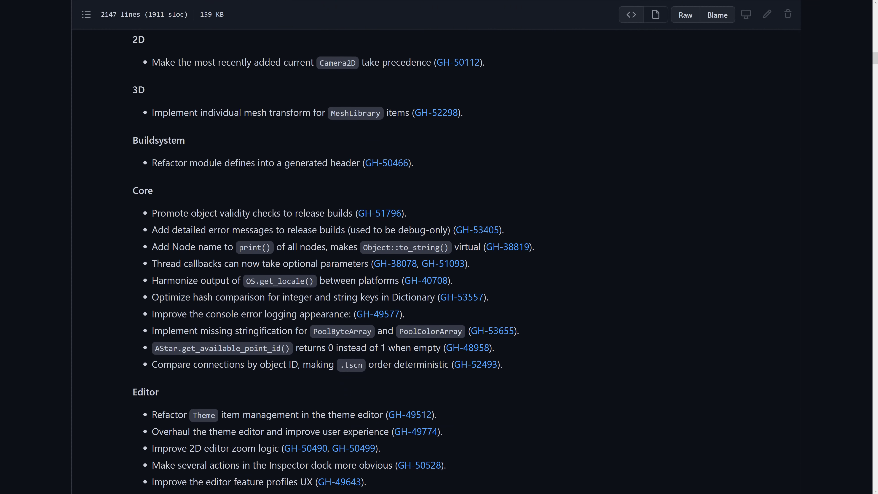
{"action": "scroll", "coordinate": [379, 289], "scroll_direction": "down", "scroll_amount": 3}
{"action": "scroll", "coordinate": [546, 271], "scroll_direction": "down", "scroll_amount": 7}
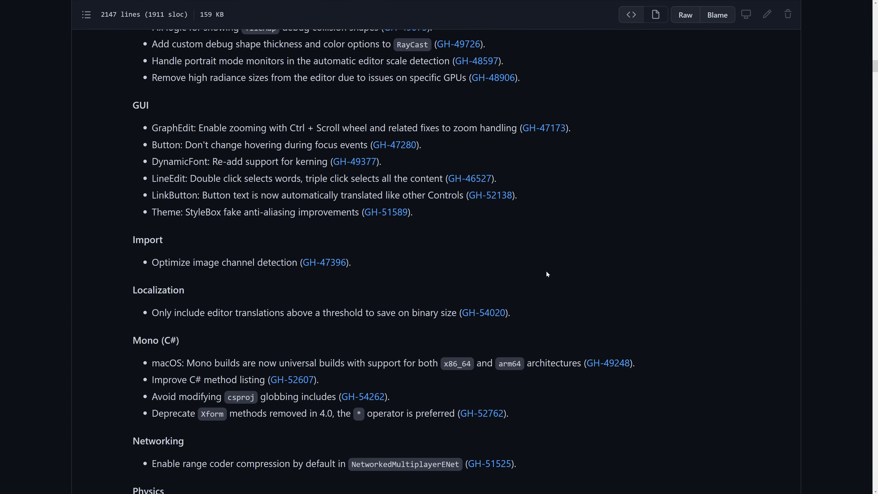
{"action": "scroll", "coordinate": [547, 274], "scroll_direction": "up", "scroll_amount": 13}
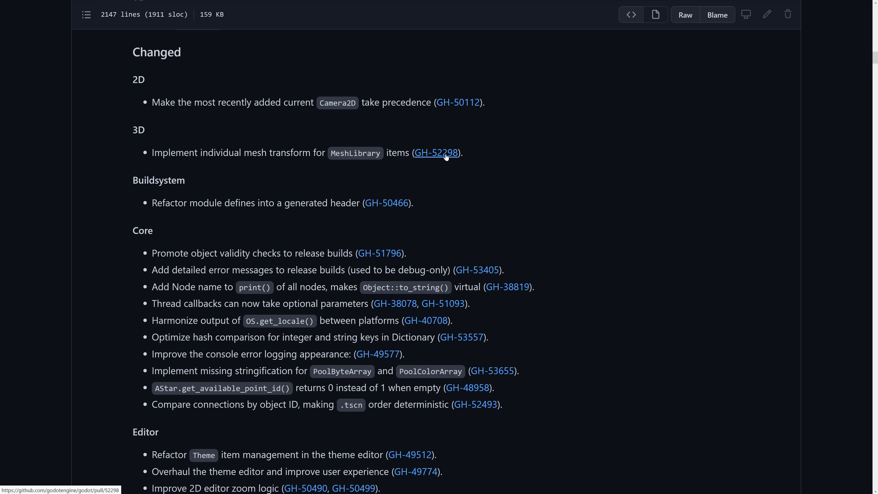
{"action": "scroll", "coordinate": [445, 157], "scroll_direction": "up", "scroll_amount": 12}
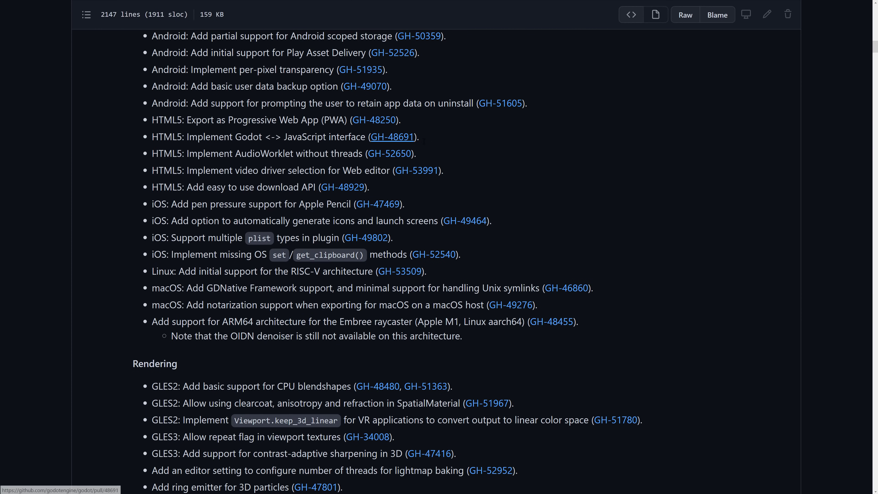
{"action": "scroll", "coordinate": [508, 151], "scroll_direction": "up", "scroll_amount": 8}
{"action": "key", "text": "ctrl+Tab"}
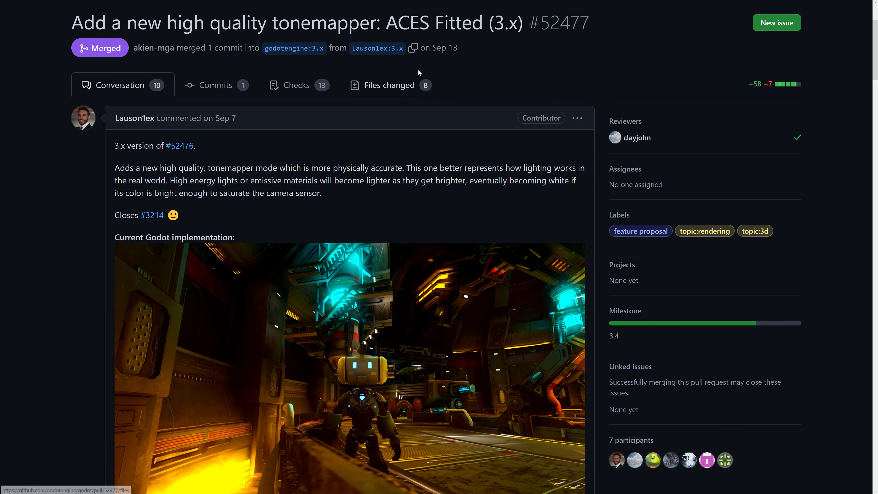
Scroll PR #52477 to the robot-scene screenshots comparing ACES Fitted with the current Godot implementation
{"action": "scroll", "coordinate": [467, 138], "scroll_direction": "down", "scroll_amount": 2}
{"action": "scroll", "coordinate": [468, 140], "scroll_direction": "down", "scroll_amount": 1}
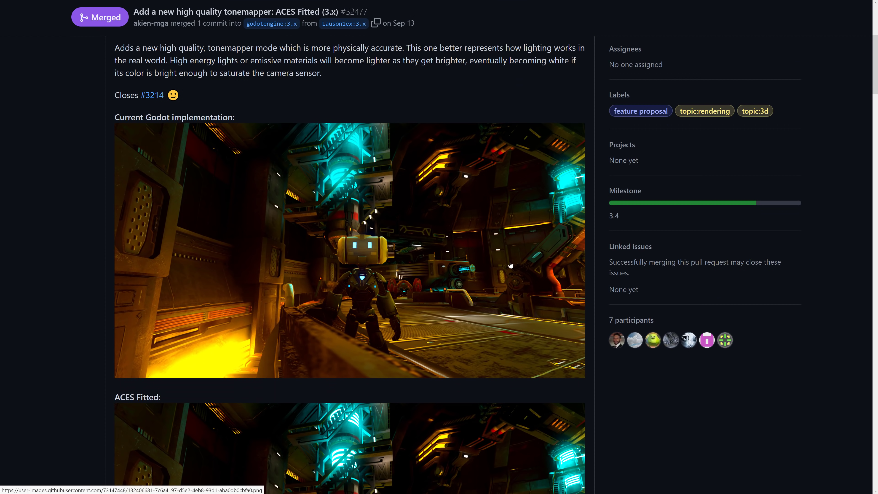
{"action": "scroll", "coordinate": [420, 165], "scroll_direction": "down", "scroll_amount": 2}
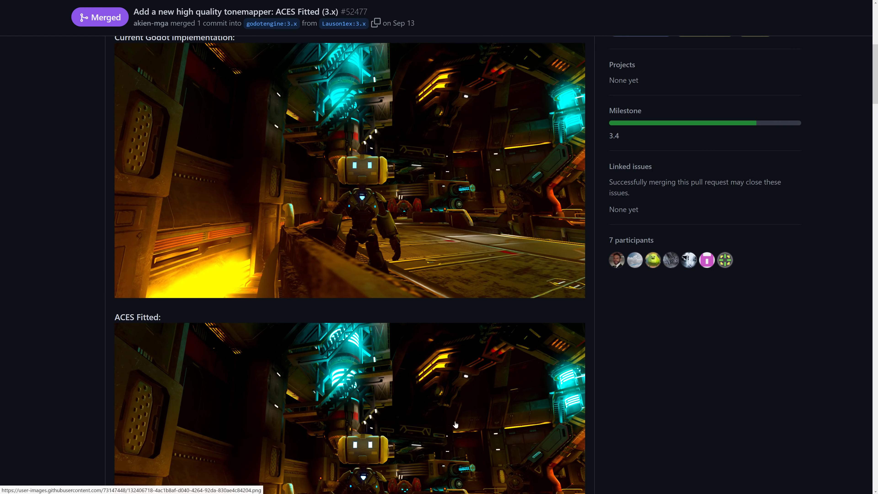
{"action": "scroll", "coordinate": [569, 405], "scroll_direction": "down", "scroll_amount": 2}
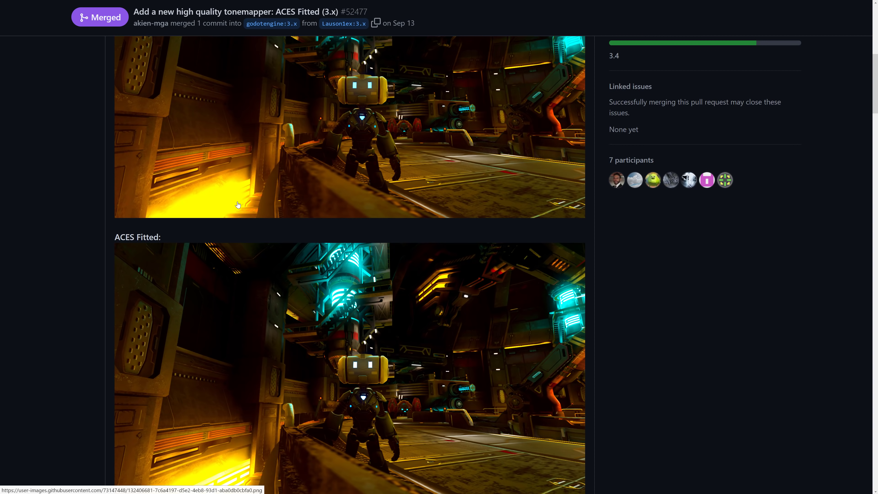
{"action": "scroll", "coordinate": [238, 204], "scroll_direction": "down", "scroll_amount": 2}
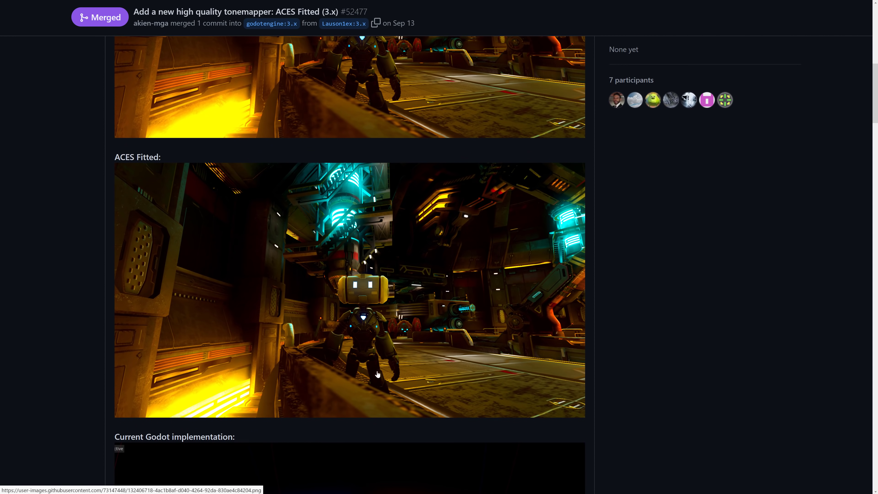
{"action": "scroll", "coordinate": [378, 374], "scroll_direction": "up", "scroll_amount": 1}
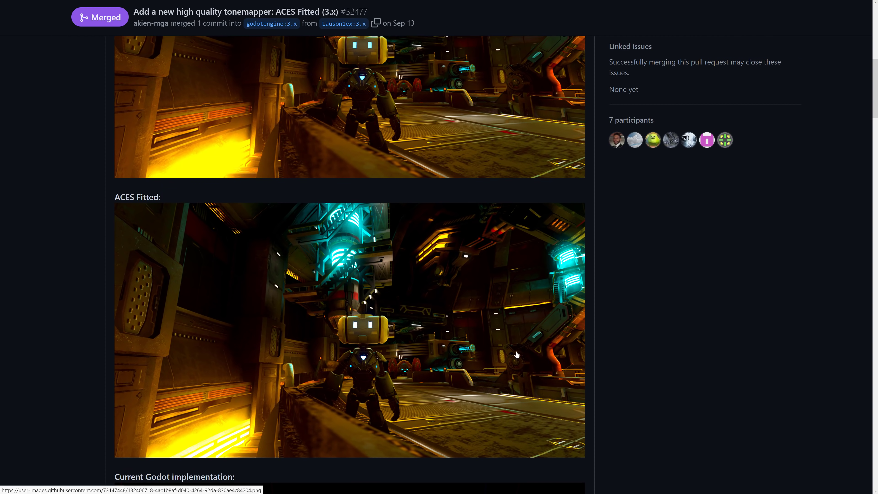
Switch to the godotengine.org homepage tab showing the Download 3.4 button
{"action": "key", "text": "ctrl+Tab"}
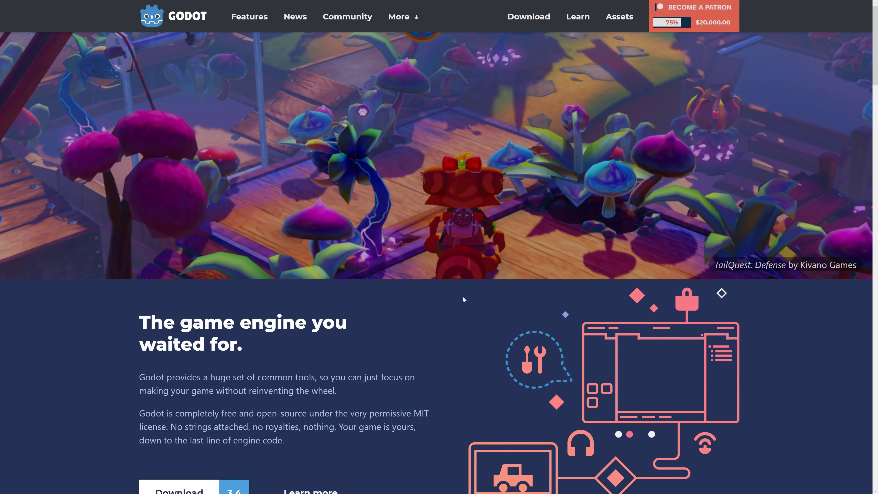